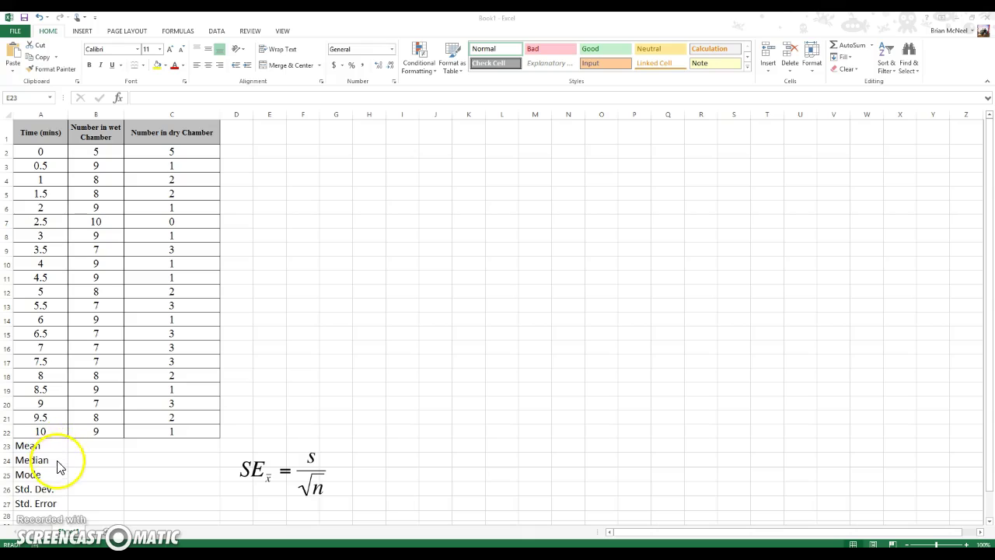
# Step: Calculate the mean of the wet chamber counts in B23 with =AVERAGE(B2:B22)
pyautogui.click(101, 447)
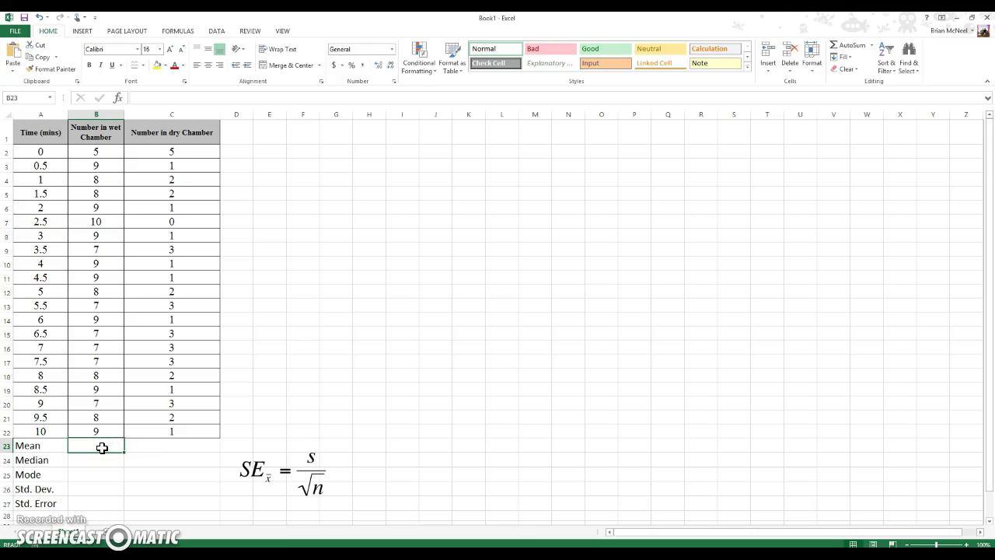
pyautogui.write('=average')
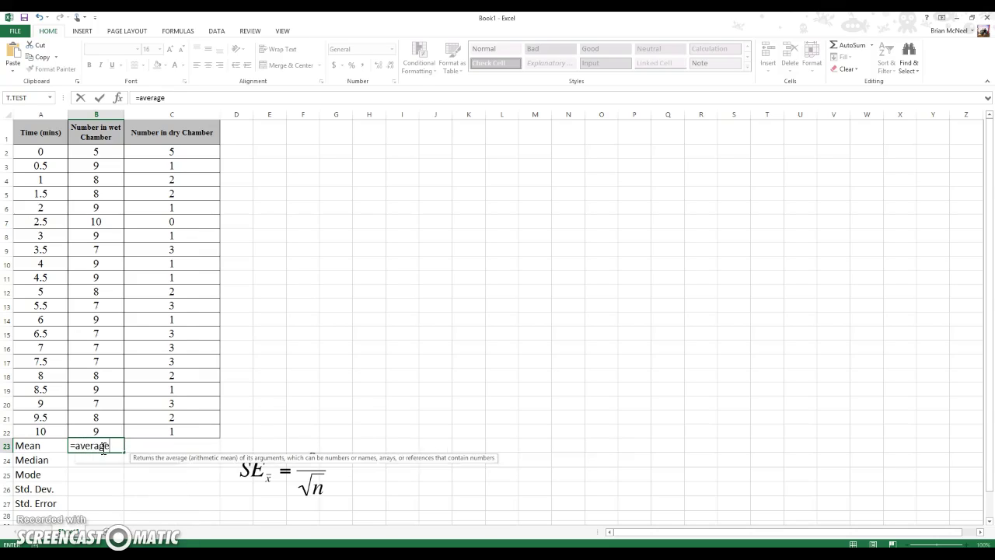
pyautogui.write('(')
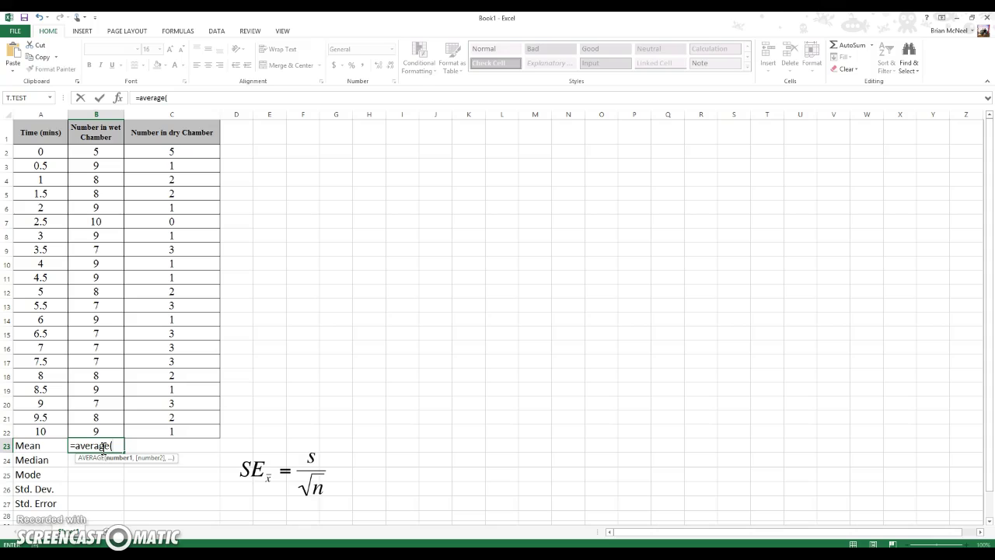
pyautogui.click(105, 151)
pyautogui.moveTo(105, 151); pyautogui.dragTo(108, 432)
pyautogui.write(')')
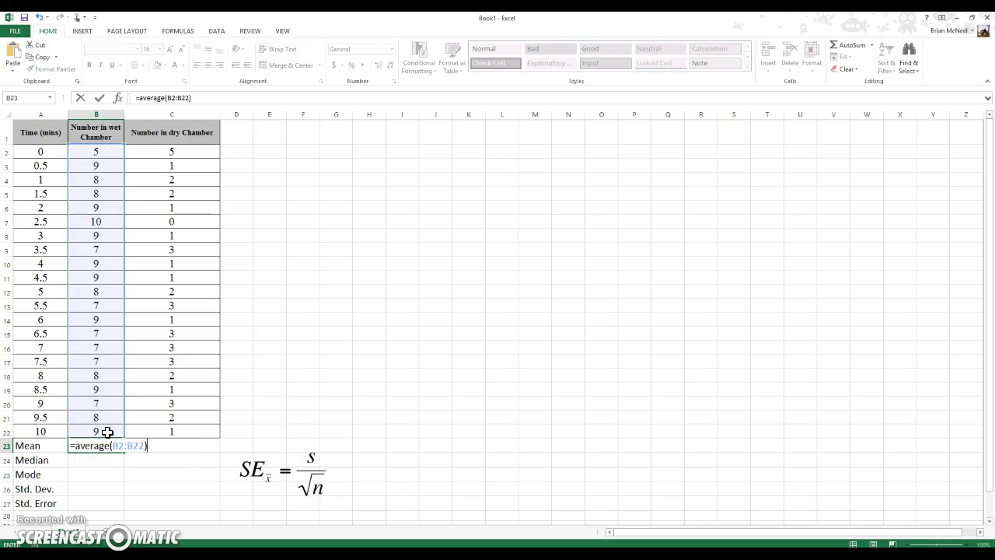
pyautogui.press('Return')
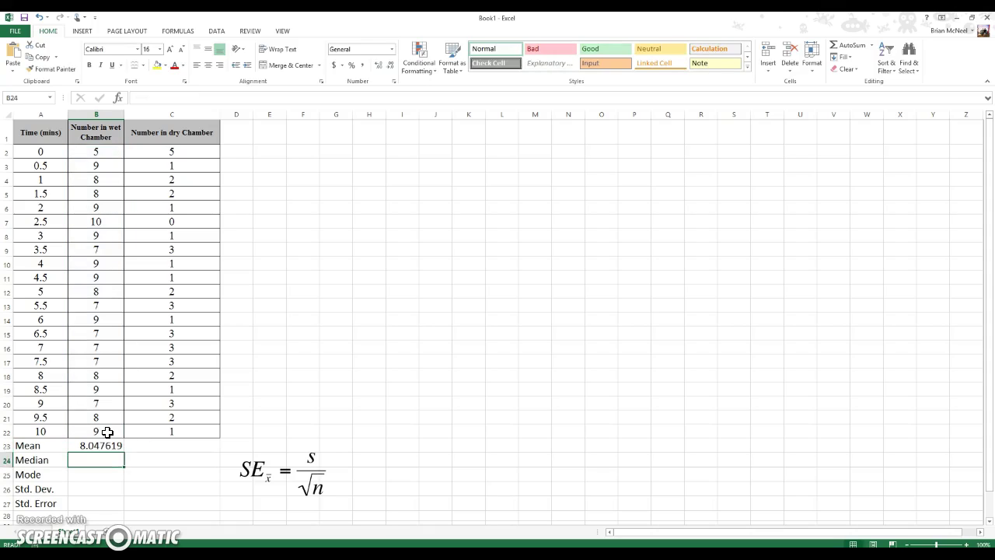
# Step: Calculate the median of the wet chamber counts in B24 with =MEDIAN(B2:B22)
pyautogui.write('=')
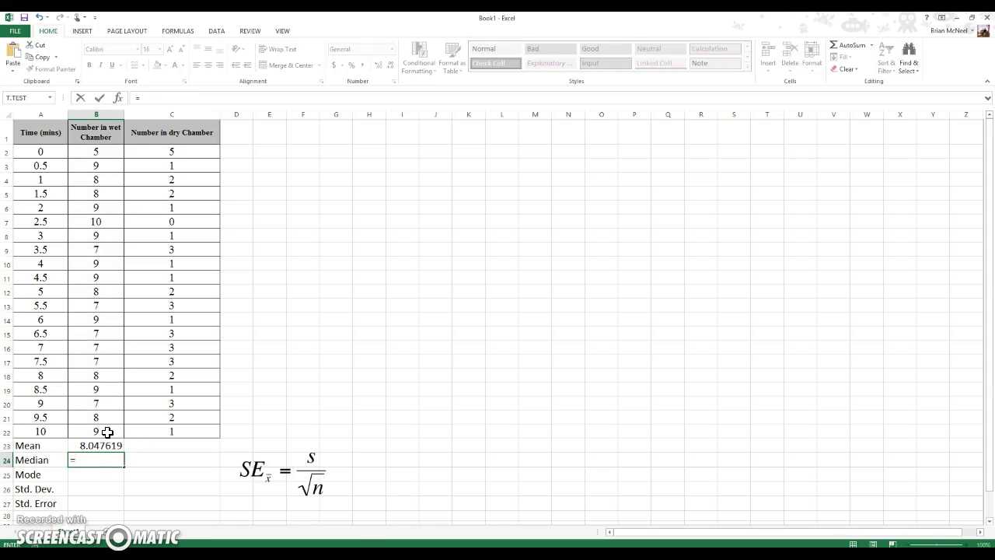
pyautogui.write('median9')
pyautogui.press('BackSpace')
pyautogui.write('(')
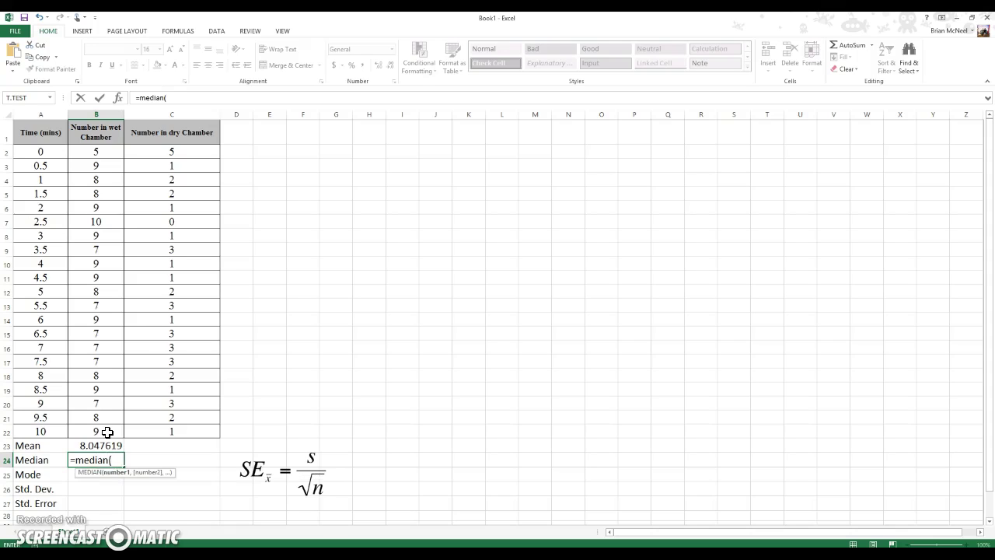
pyautogui.click(111, 156)
pyautogui.moveTo(111, 156); pyautogui.dragTo(109, 430)
pyautogui.write(')')
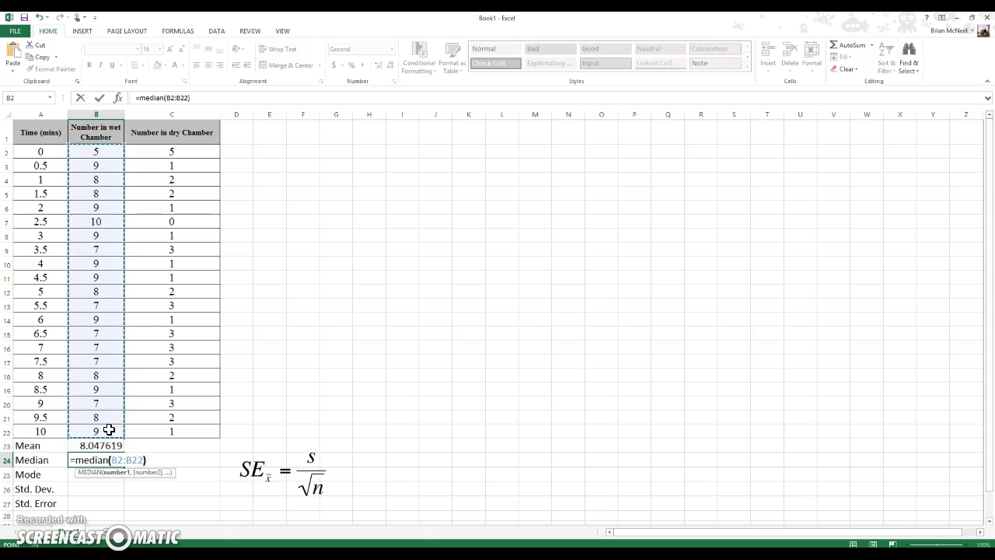
pyautogui.press('Return')
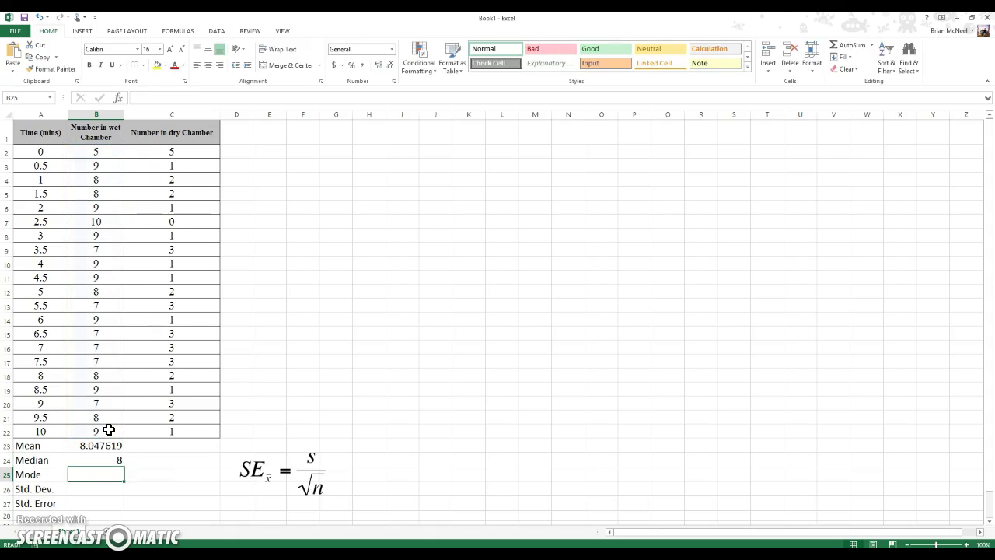
# Step: Calculate the mode of the wet chamber counts in B25 with =MODE.MULT(B2:B22), keeping the header cell out of the range
pyautogui.write('=mode')
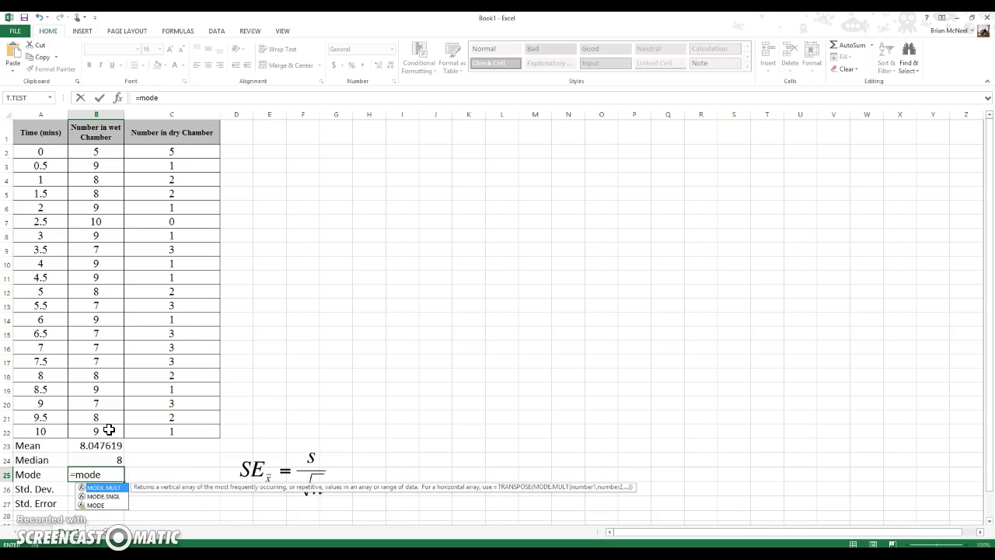
pyautogui.write('.mult(')
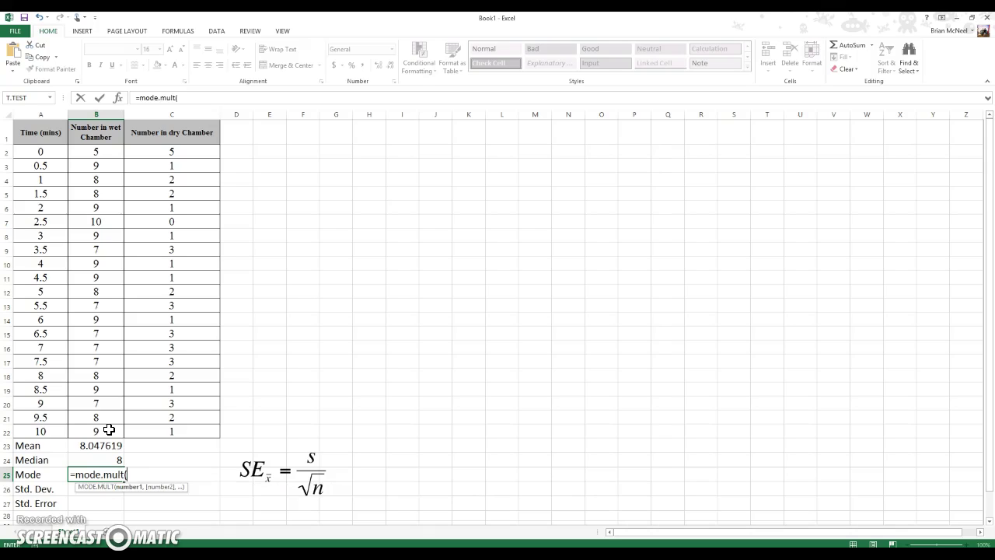
pyautogui.moveTo(100, 156); pyautogui.dragTo(105, 437)
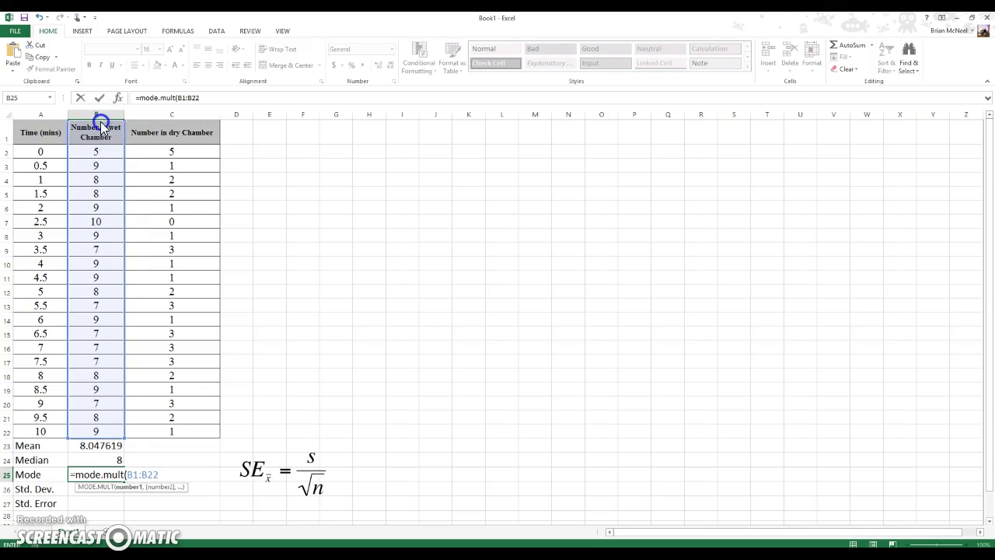
pyautogui.moveTo(101, 139); pyautogui.dragTo(101, 151)
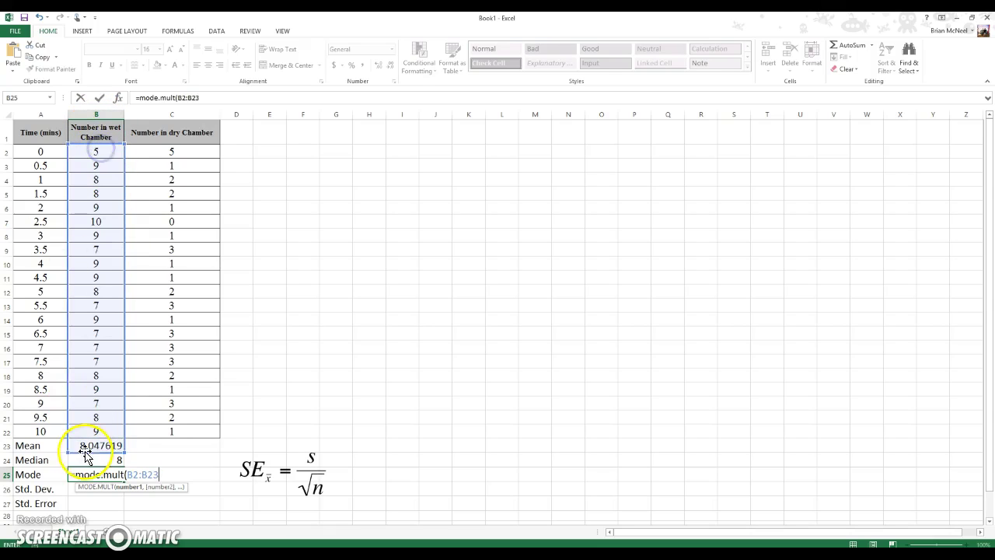
pyautogui.moveTo(90, 452); pyautogui.dragTo(92, 438)
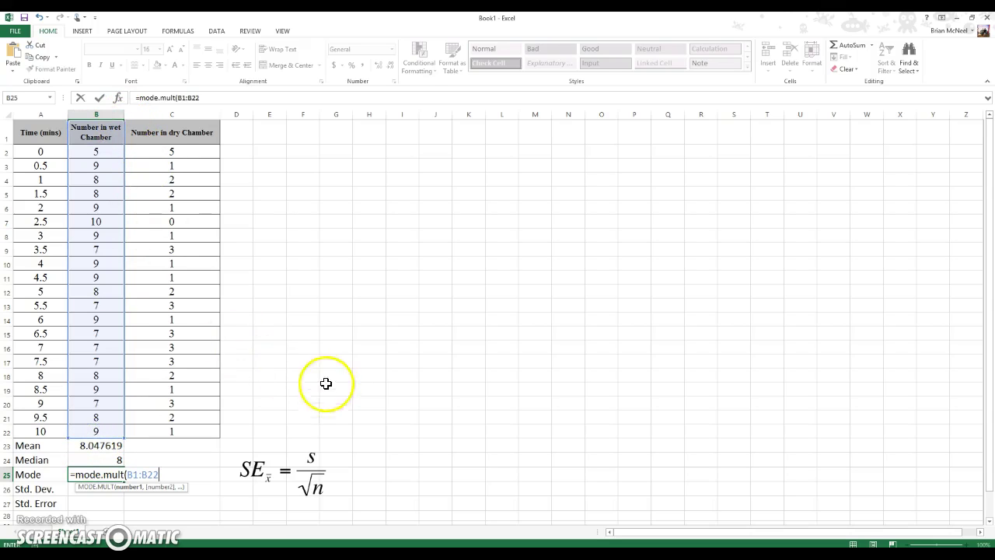
pyautogui.press('BackSpace')
pyautogui.press('BackSpace')
pyautogui.press('BackSpace')
pyautogui.press('BackSpace')
pyautogui.press('BackSpace')
pyautogui.press('BackSpace')
pyautogui.moveTo(113, 153); pyautogui.dragTo(105, 431)
pyautogui.write(')')
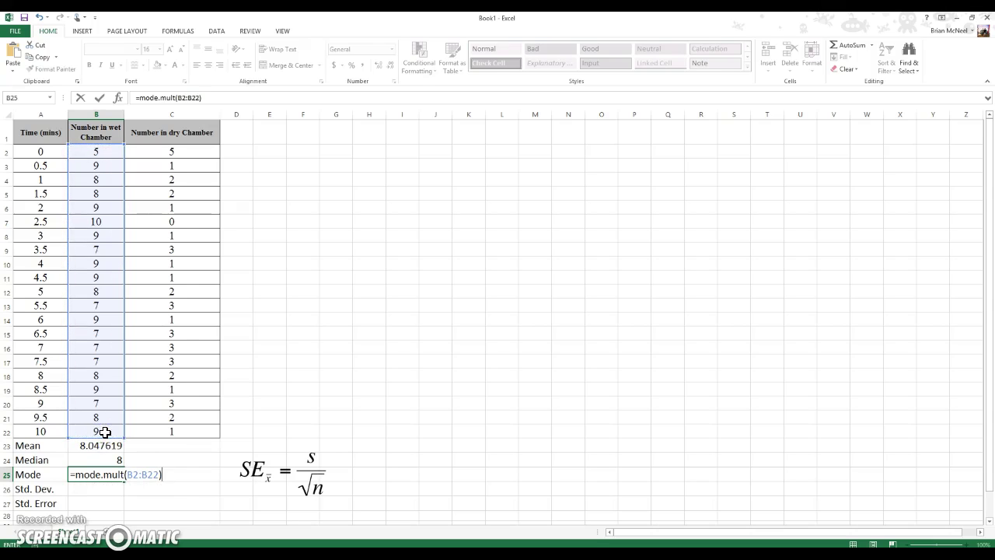
pyautogui.press('Return')
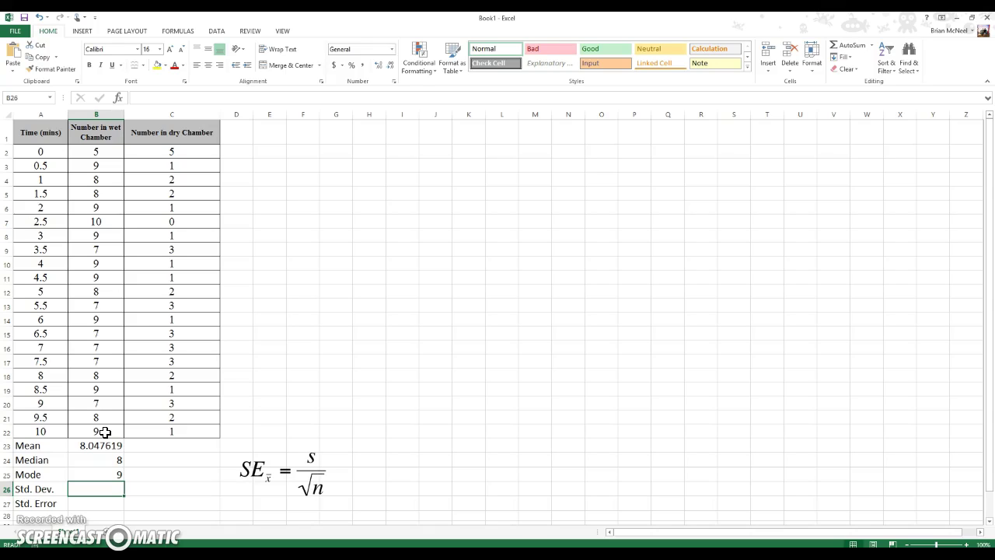
# Step: Calculate the standard deviation of the wet chamber counts in B26 with =STDEV(B2:B22)
pyautogui.write('=std')
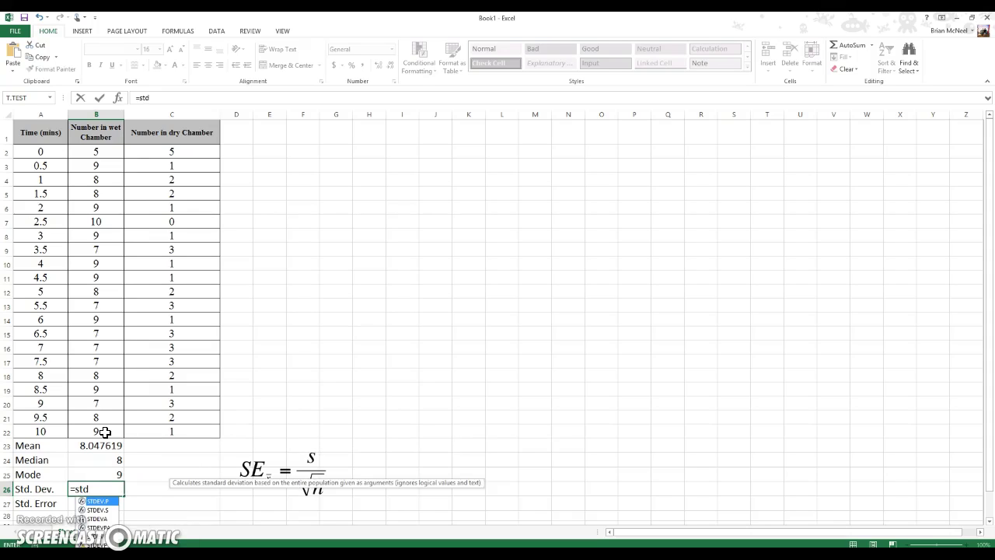
pyautogui.write('ev')
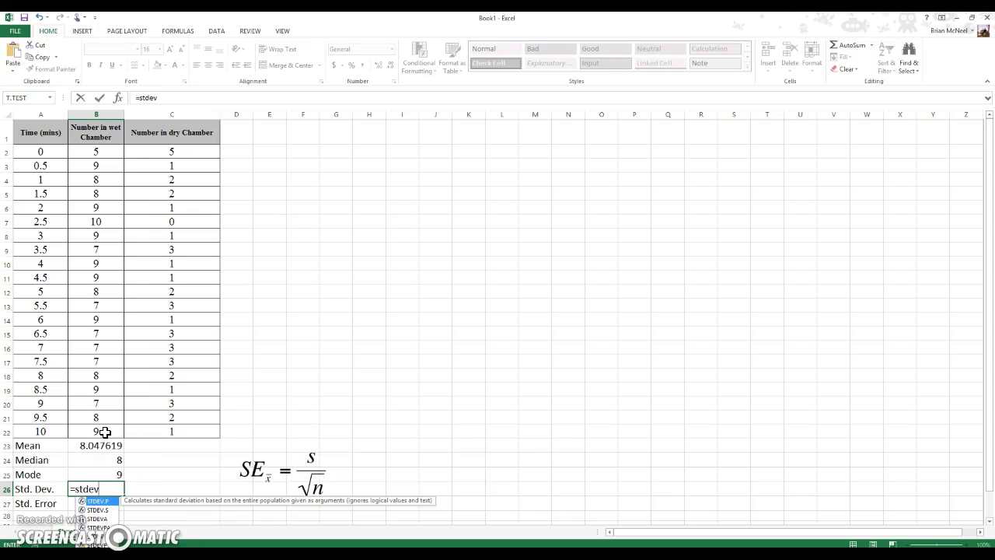
pyautogui.write('(')
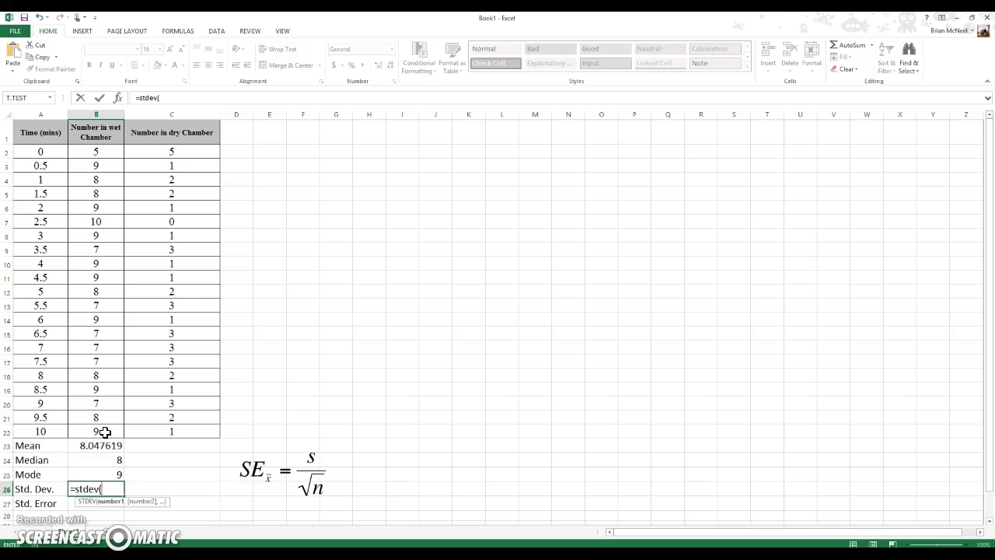
pyautogui.moveTo(98, 151); pyautogui.dragTo(106, 433)
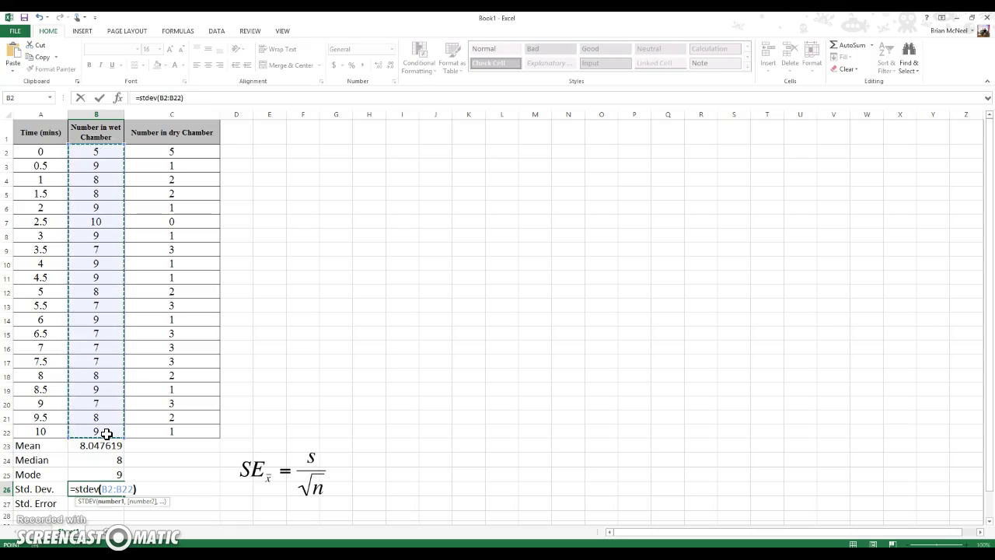
pyautogui.write(')')
pyautogui.press('Return')
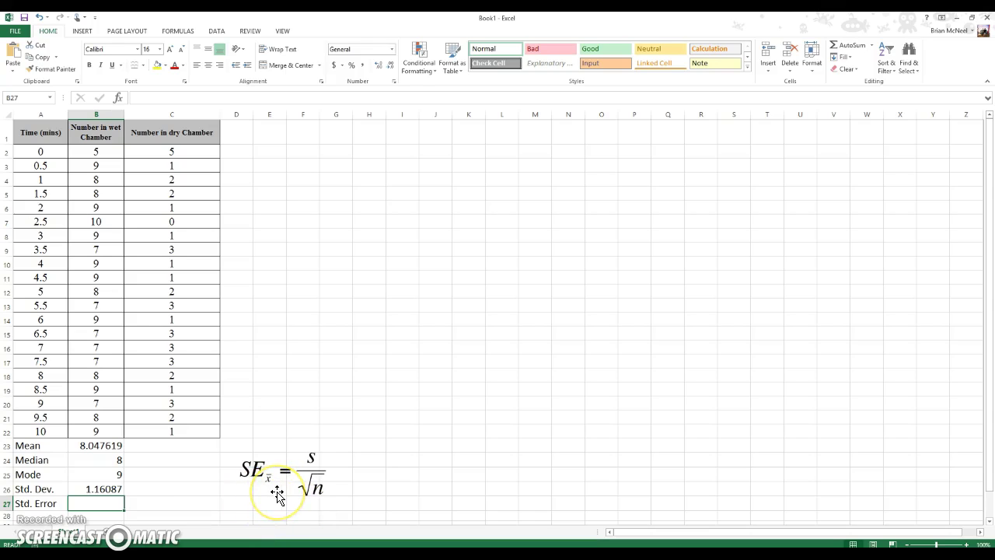
# Step: Calculate the wet chamber's standard error in B27 with =B26/SQRT(21), following the formula shown on the sheet
pyautogui.write('=')
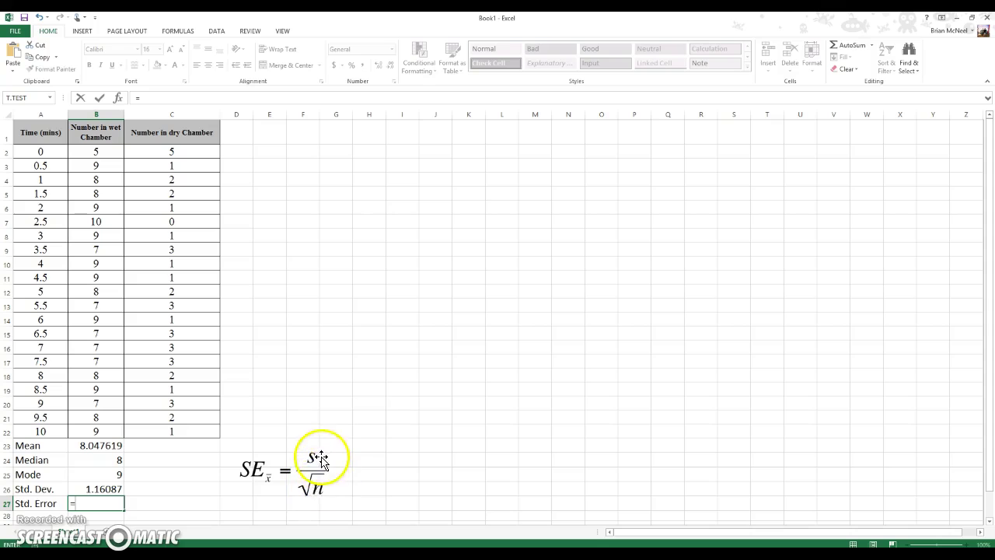
pyautogui.click(112, 489)
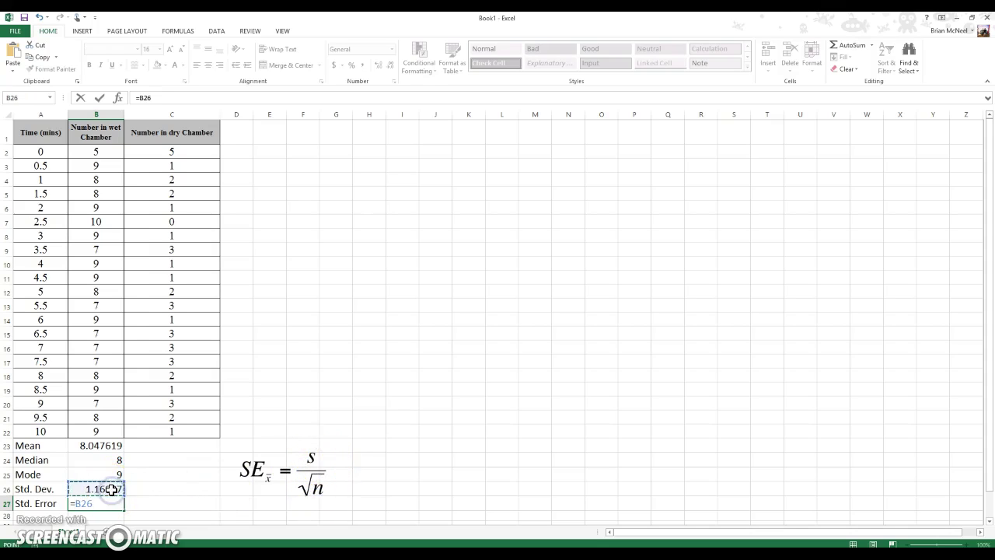
pyautogui.write('/sqrt')
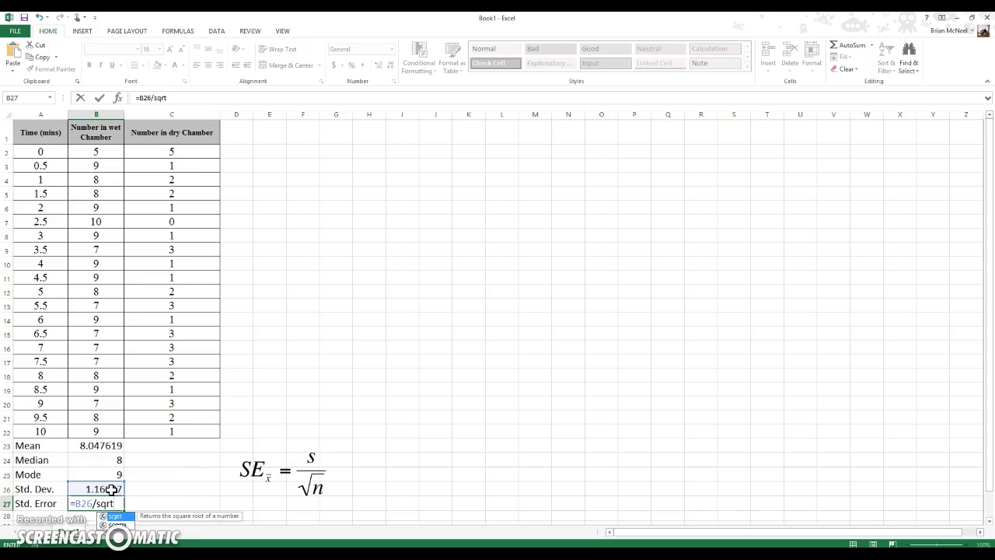
pyautogui.write('(')
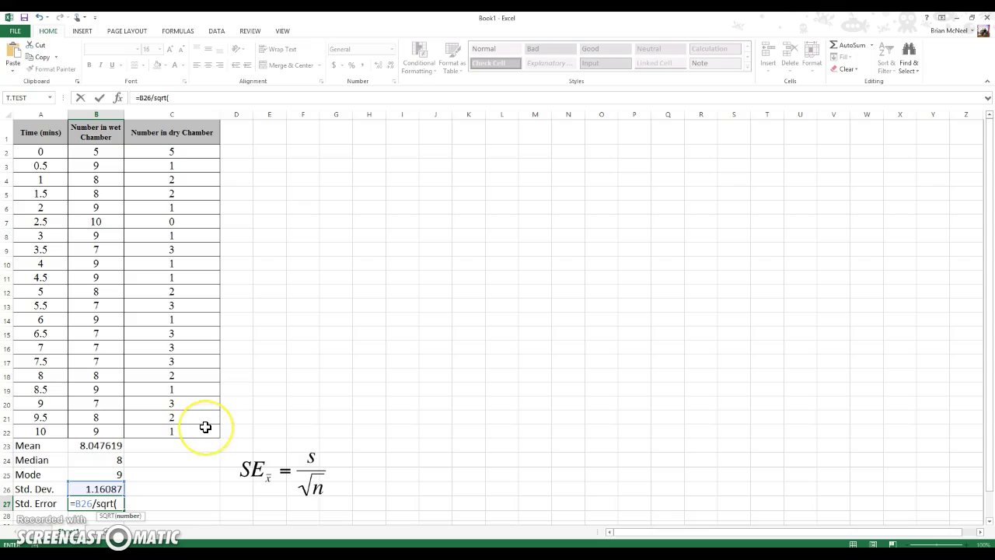
pyautogui.write('1')
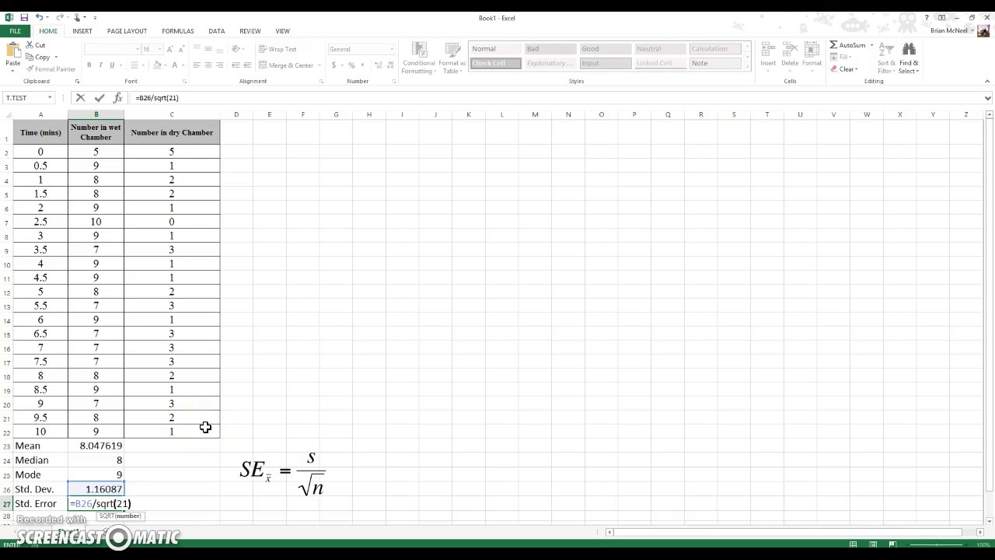
pyautogui.write(')')
pyautogui.press('Return')
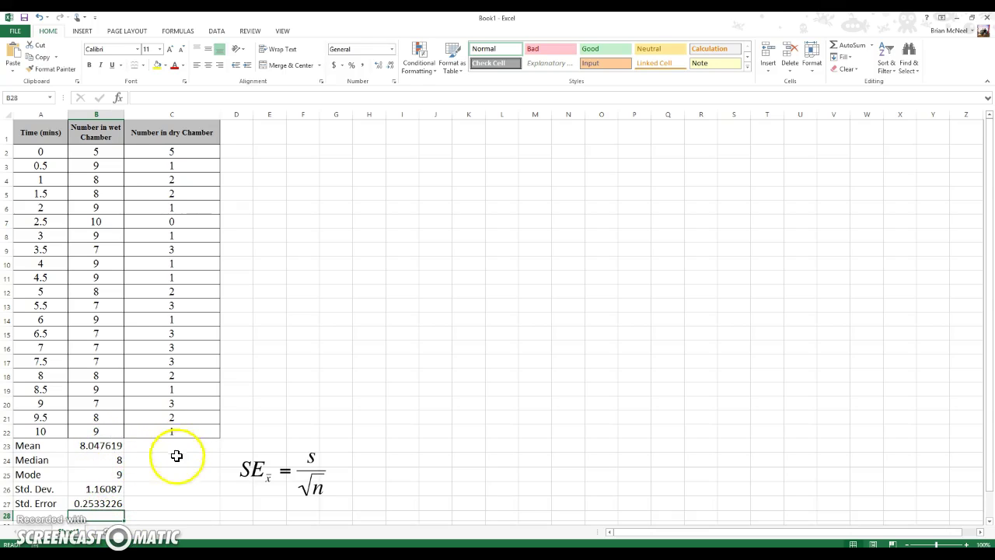
# Step: Fill the five statistics formulas in B23:B27 across to the dry chamber column, C23:C27
pyautogui.click(94, 449)
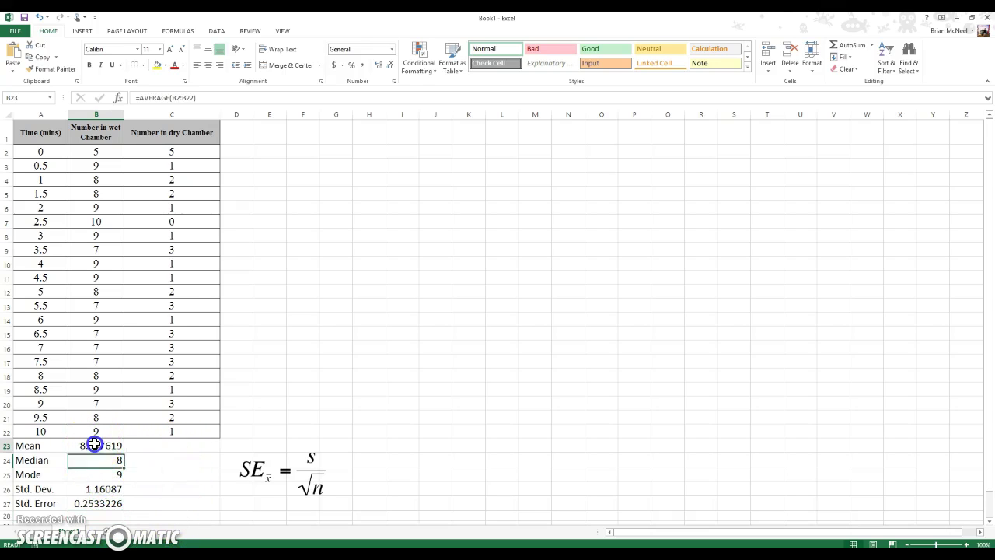
pyautogui.moveTo(94, 451); pyautogui.dragTo(116, 505)
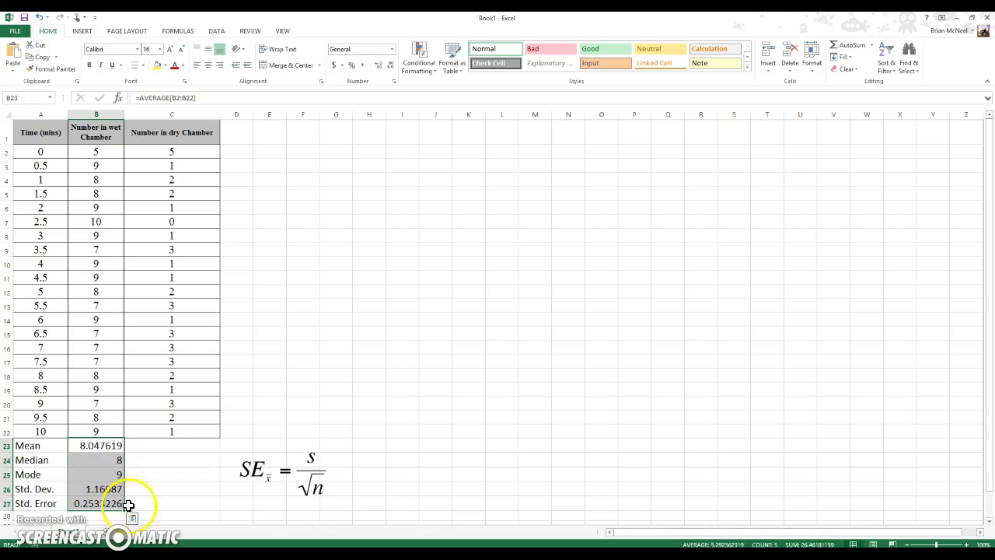
pyautogui.moveTo(124, 509); pyautogui.dragTo(183, 510)
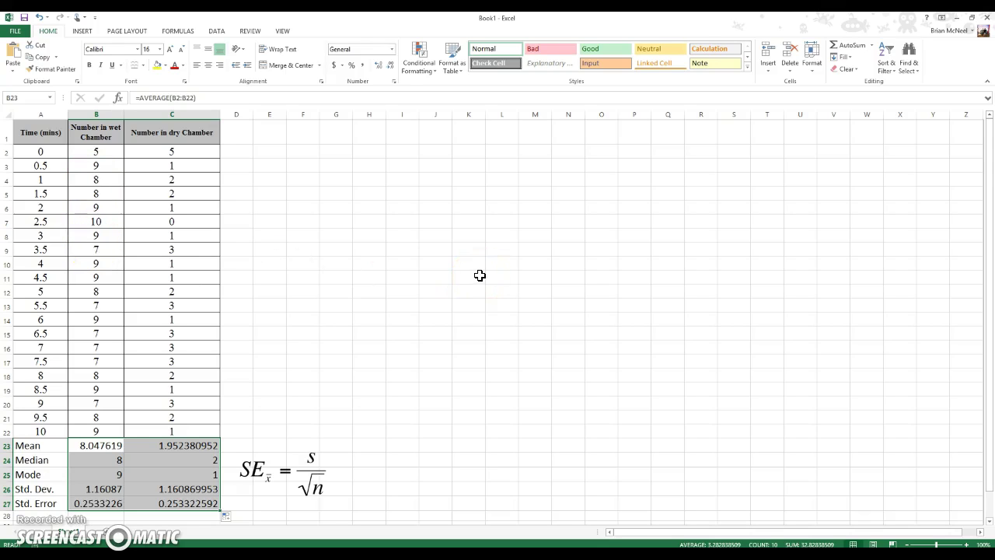
# Step: Insert the recommended line chart for the time, wet chamber and dry chamber data in A1:C22
pyautogui.click(403, 151)
pyautogui.moveTo(33, 138); pyautogui.dragTo(168, 432)
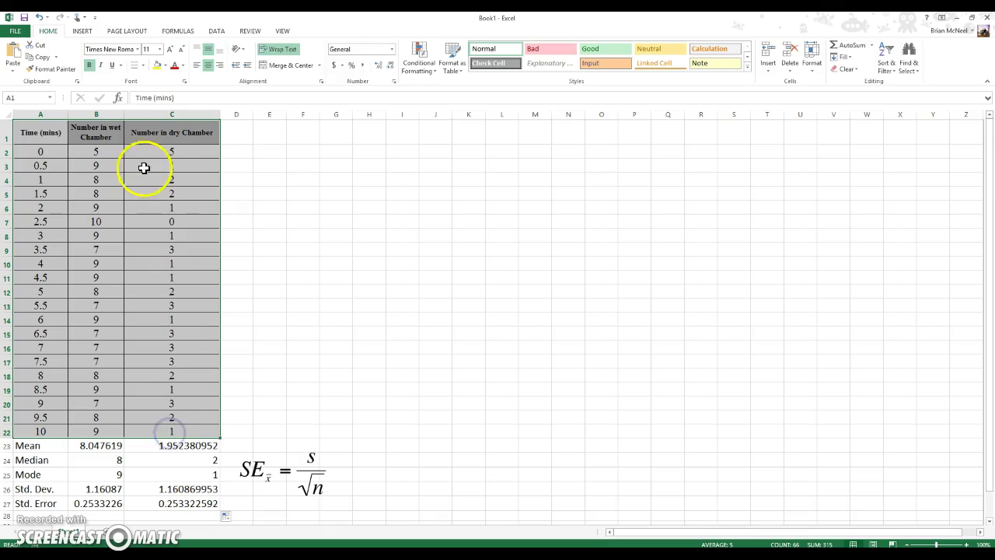
pyautogui.click(84, 31)
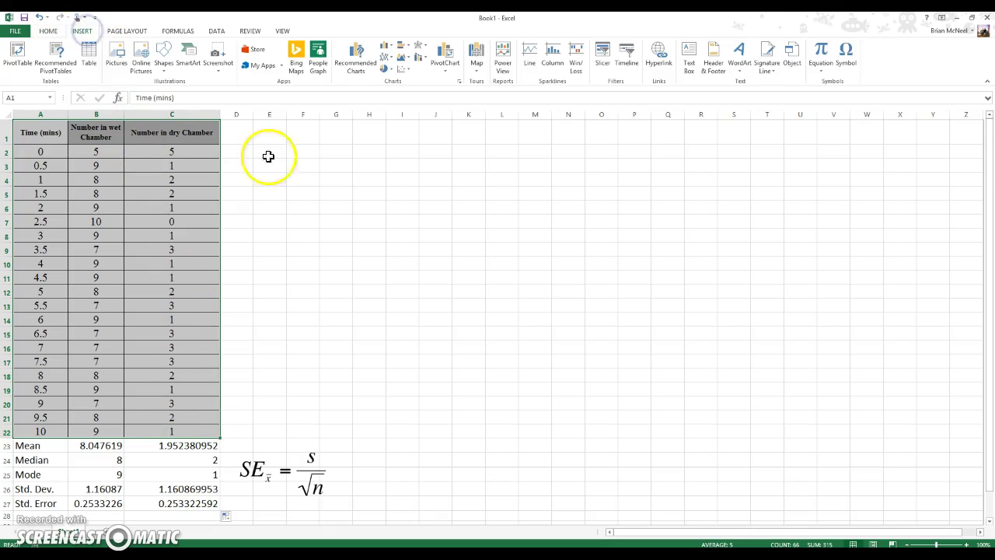
pyautogui.click(363, 68)
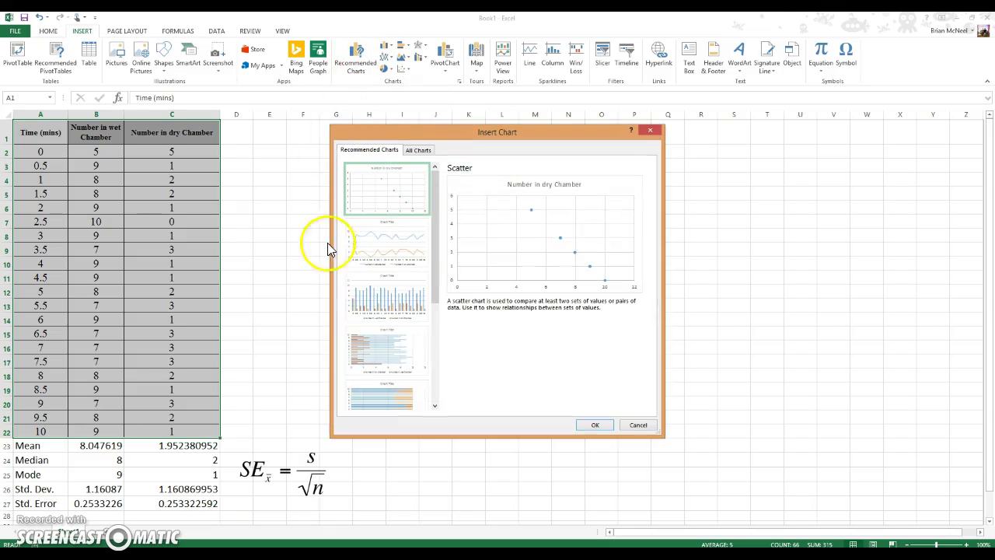
pyautogui.click(387, 257)
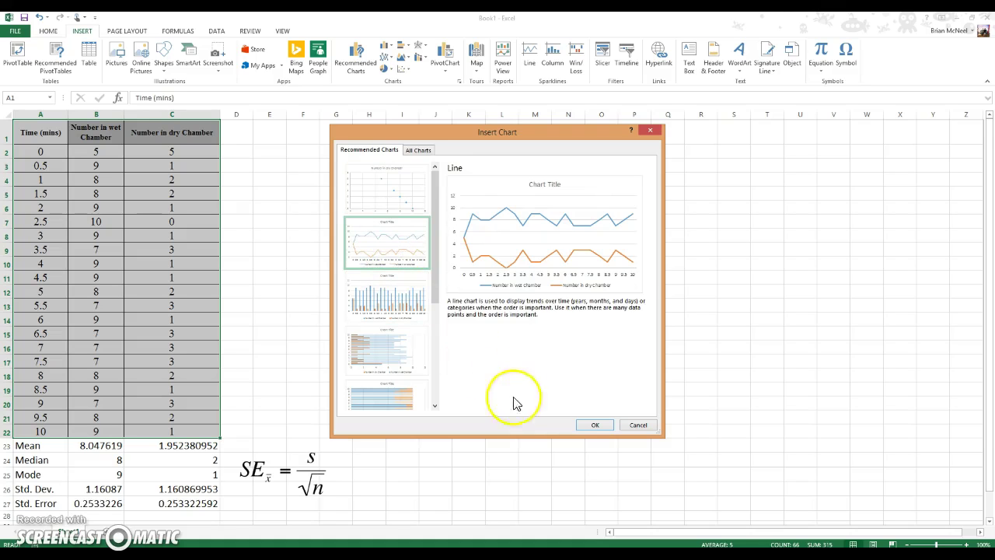
pyautogui.click(595, 427)
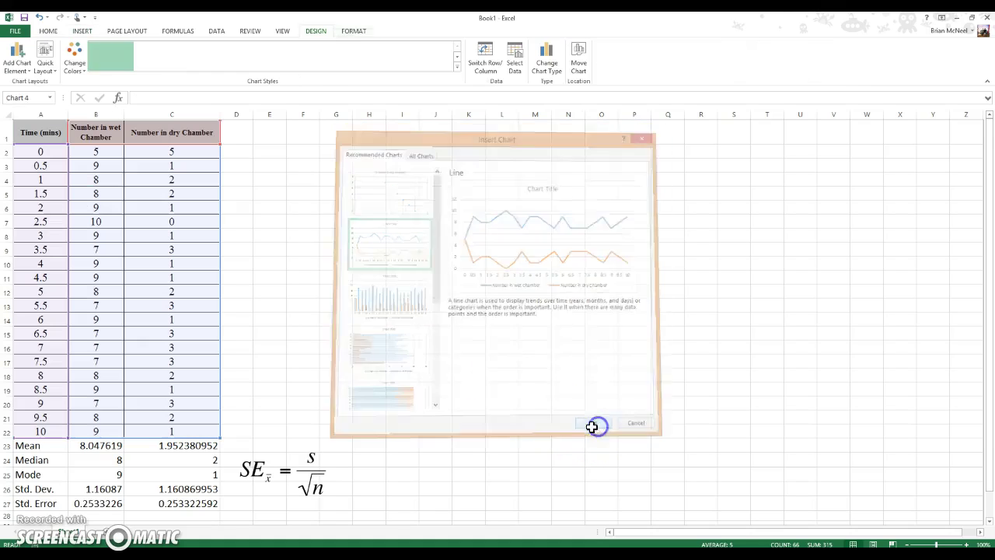
# Step: Move the line chart higher on the sheet and add axis titles to it
pyautogui.moveTo(575, 265); pyautogui.dragTo(598, 182)
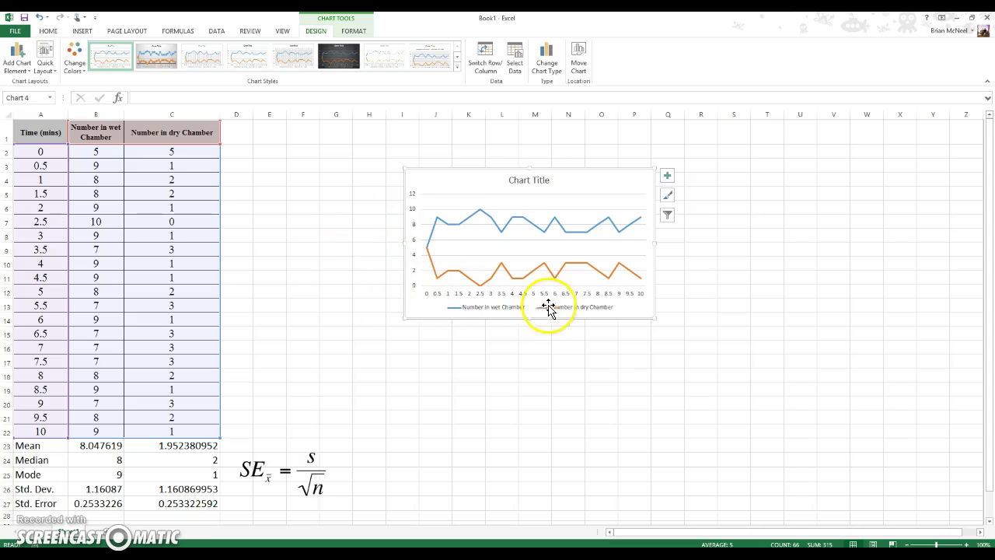
pyautogui.click(668, 177)
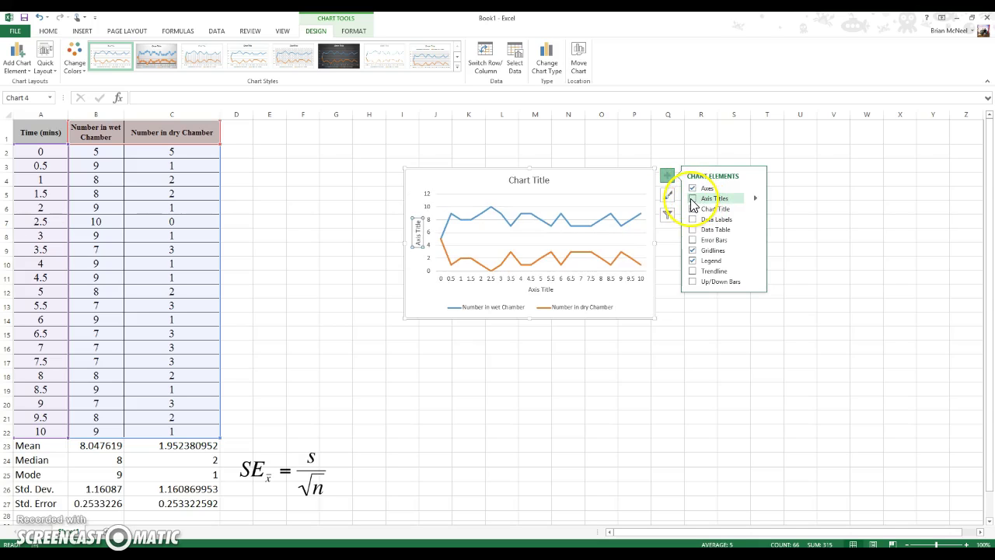
pyautogui.click(692, 200)
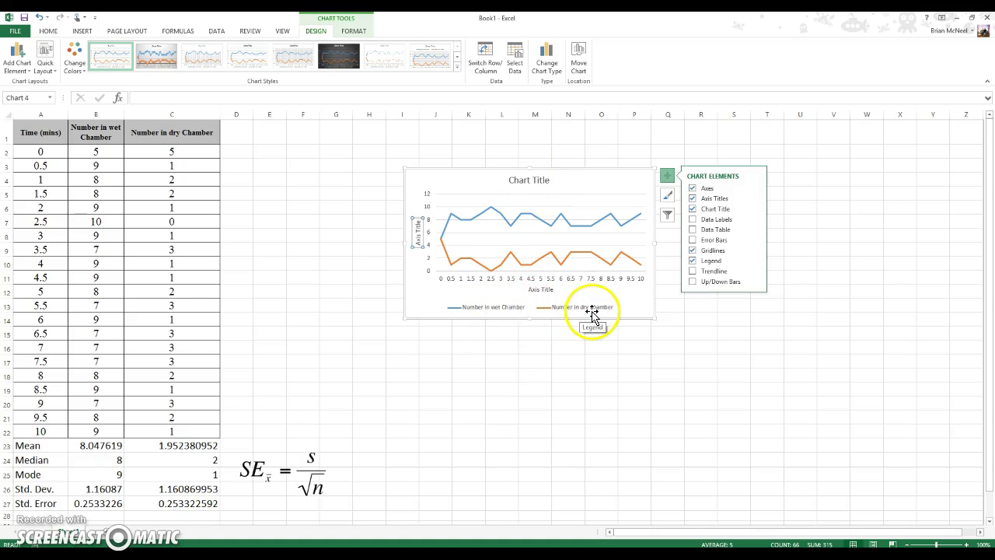
pyautogui.click(505, 388)
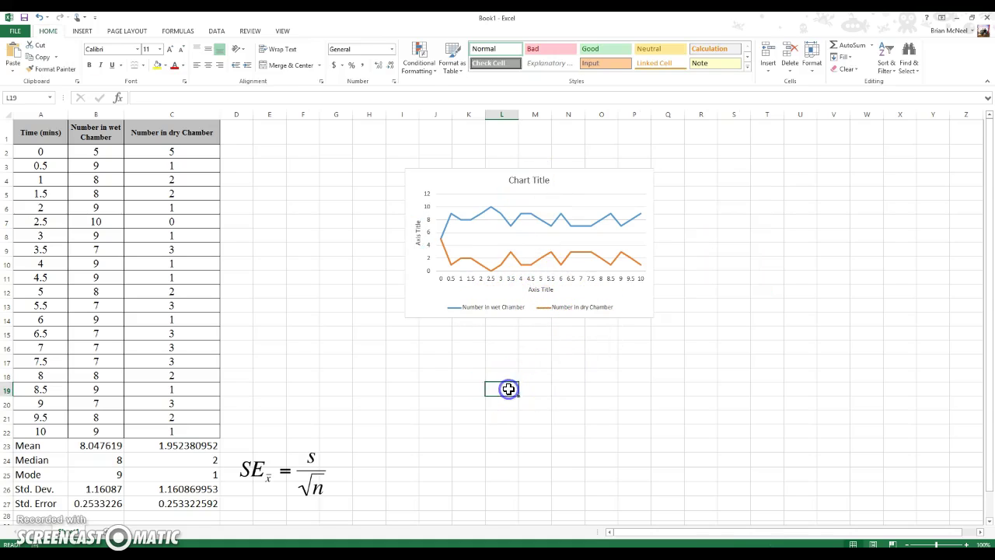
pyautogui.click(425, 360)
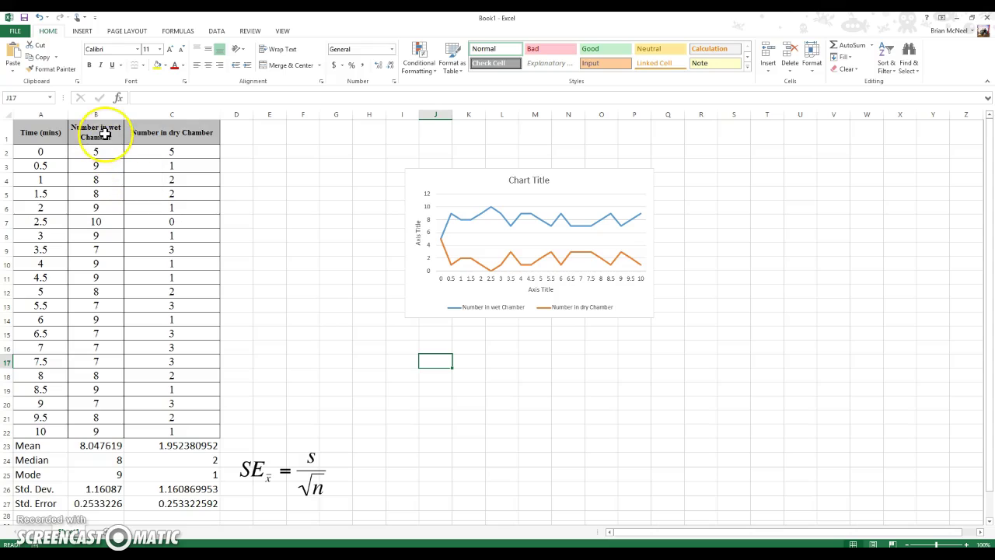
# Step: Insert a clustered column chart of the two chamber means from B1:C1 and B23:C23, and place it below the line chart
pyautogui.moveTo(105, 134); pyautogui.dragTo(132, 135)
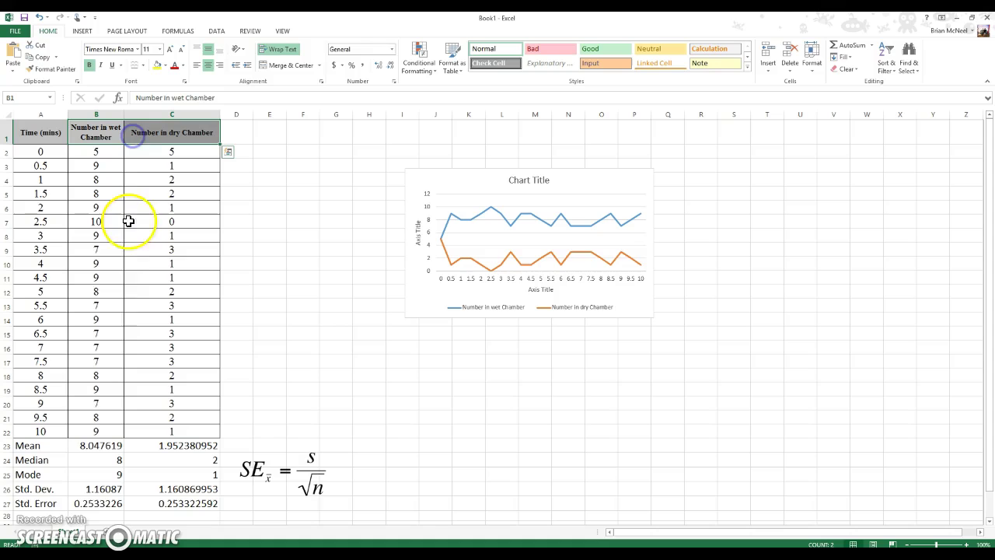
pyautogui.click(101, 445)
pyautogui.moveTo(115, 444); pyautogui.dragTo(136, 443)
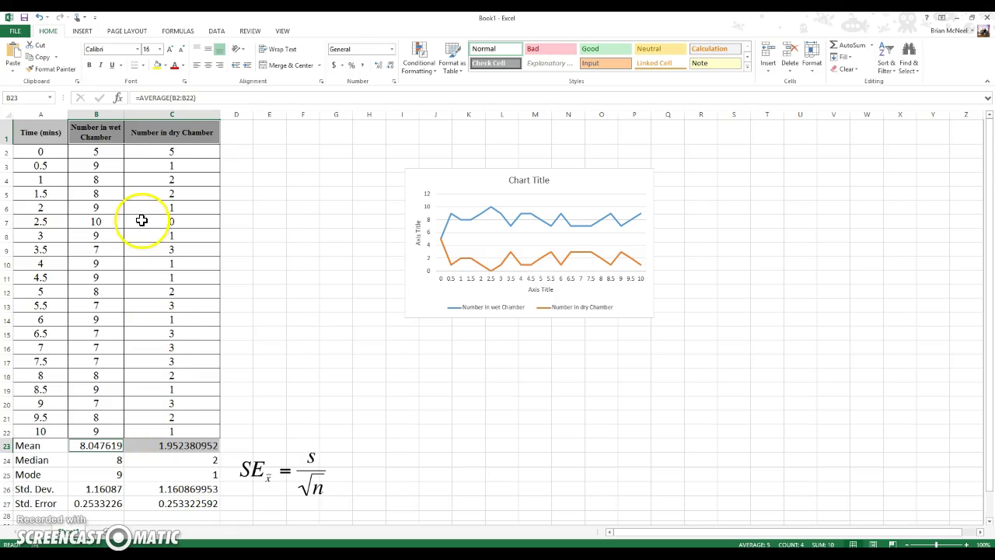
pyautogui.click(84, 32)
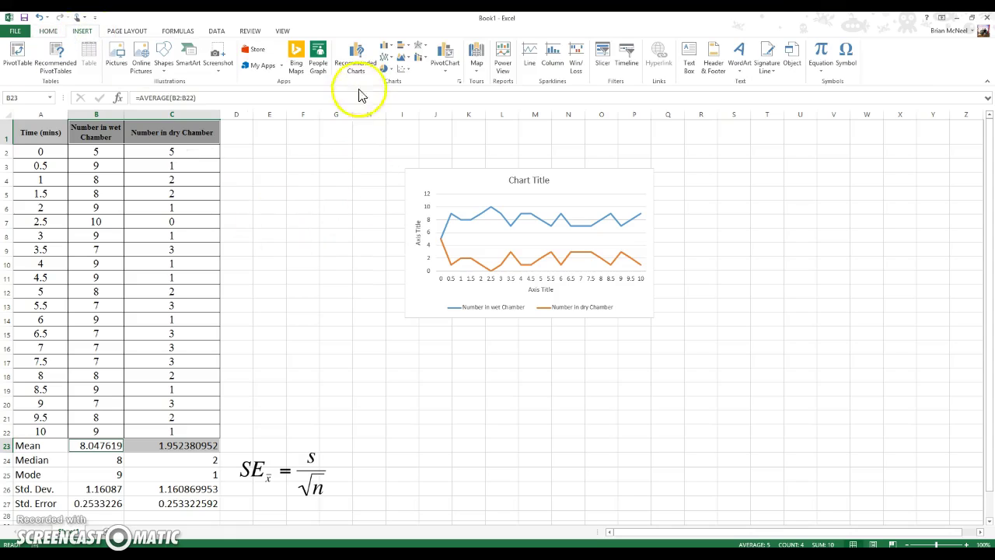
pyautogui.click(355, 62)
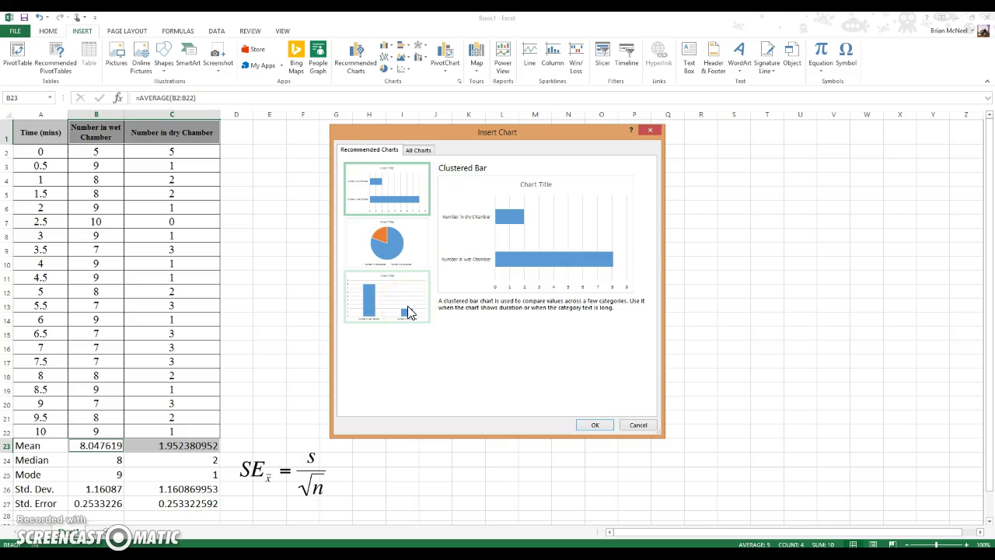
pyautogui.click(409, 312)
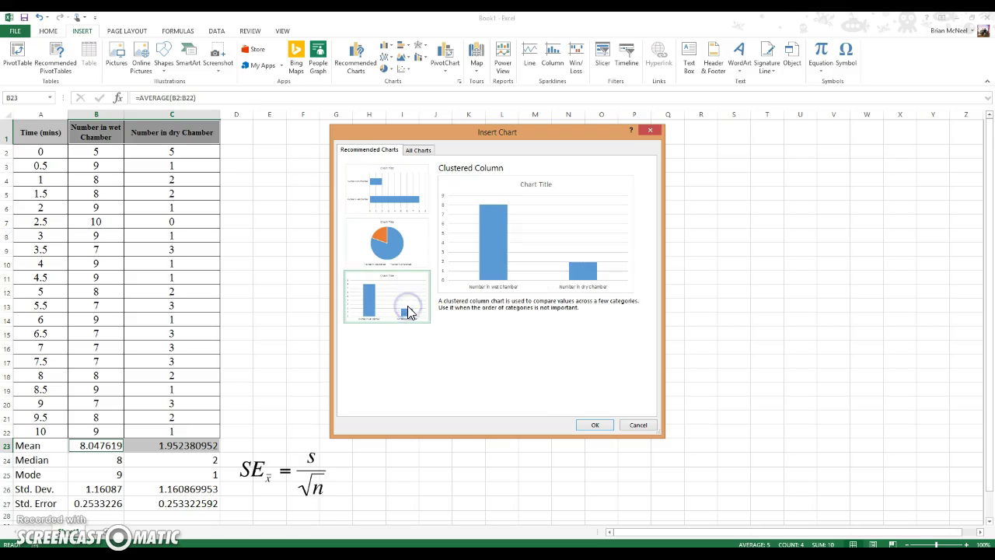
pyautogui.click(594, 425)
pyautogui.moveTo(539, 266); pyautogui.dragTo(580, 368)
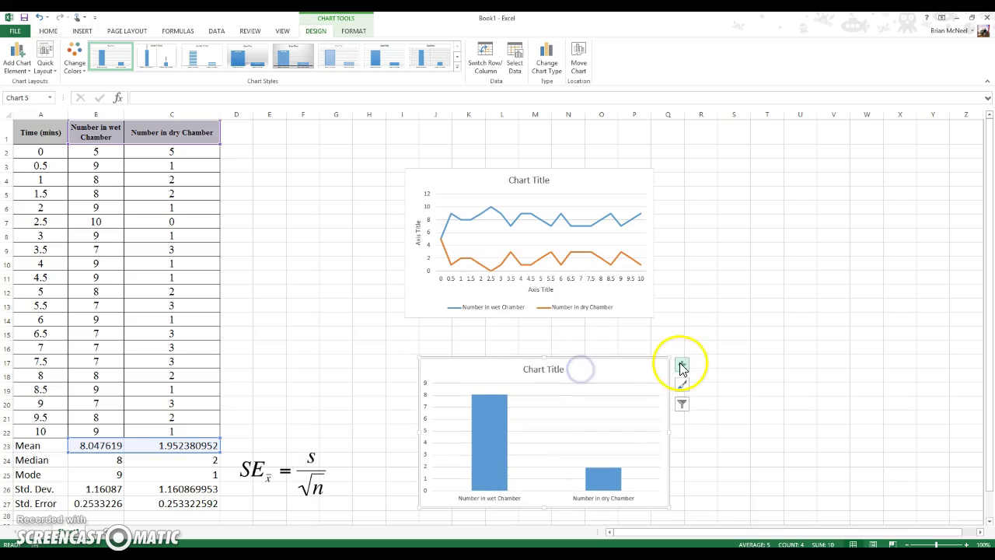
# Step: Add axis titles and error bars to the column chart of the means
pyautogui.click(681, 364)
pyautogui.click(707, 387)
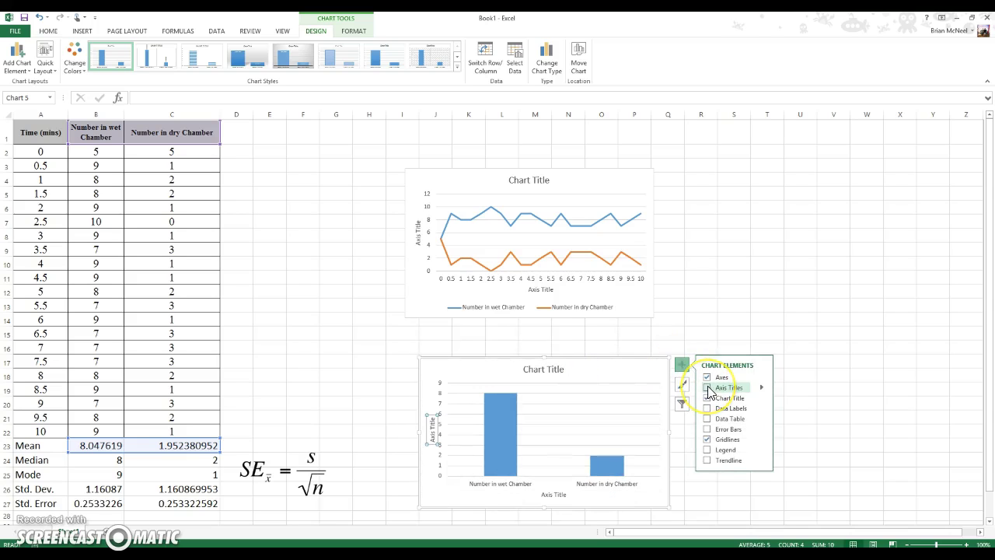
pyautogui.click(707, 388)
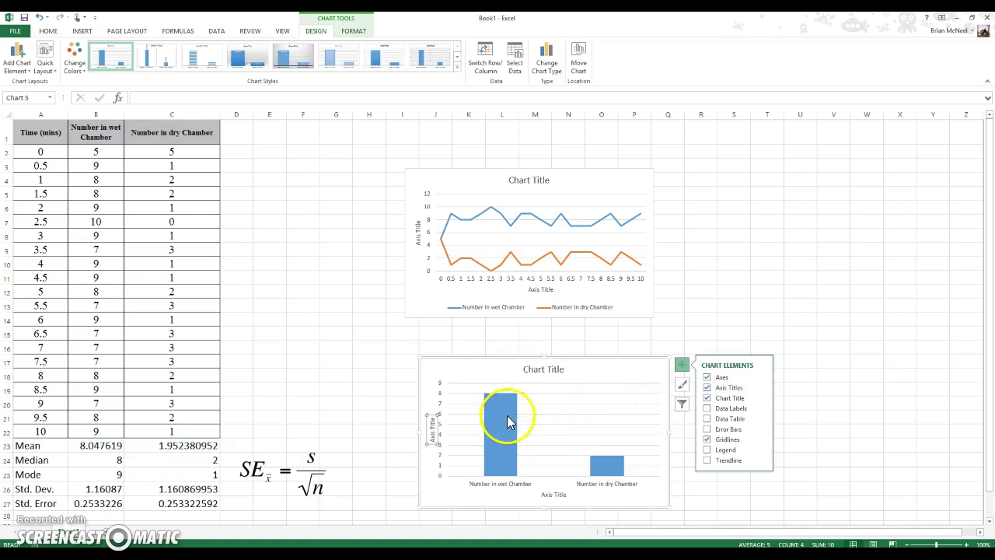
pyautogui.click(707, 430)
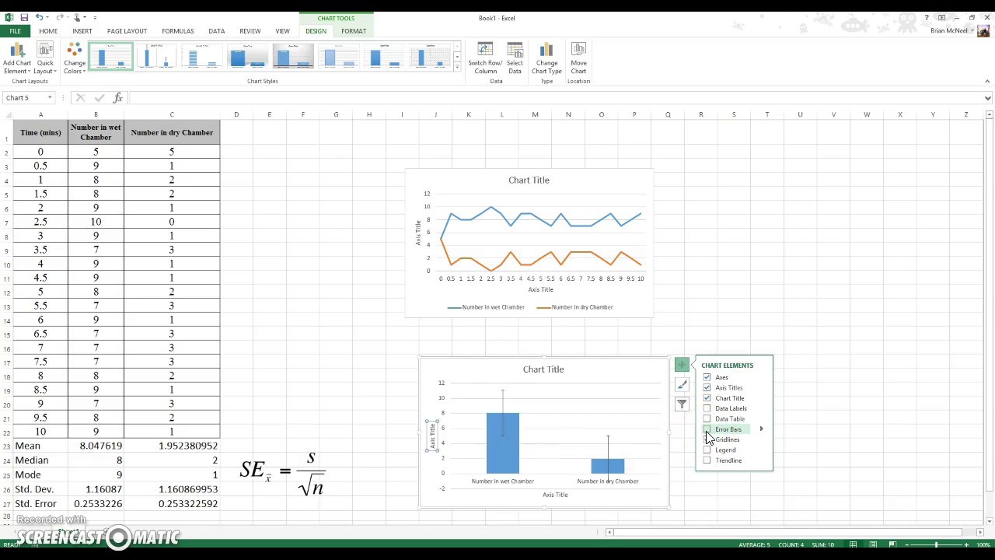
pyautogui.click(707, 432)
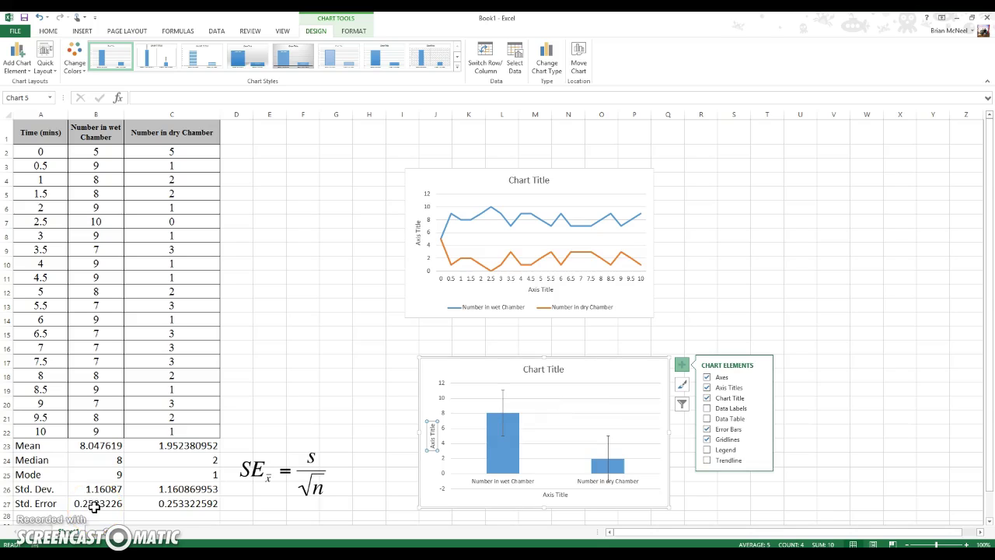
# Step: Switch the column chart's error bars to a custom amount, using the standard errors in B27:C27 as the positive error value
pyautogui.click(503, 402)
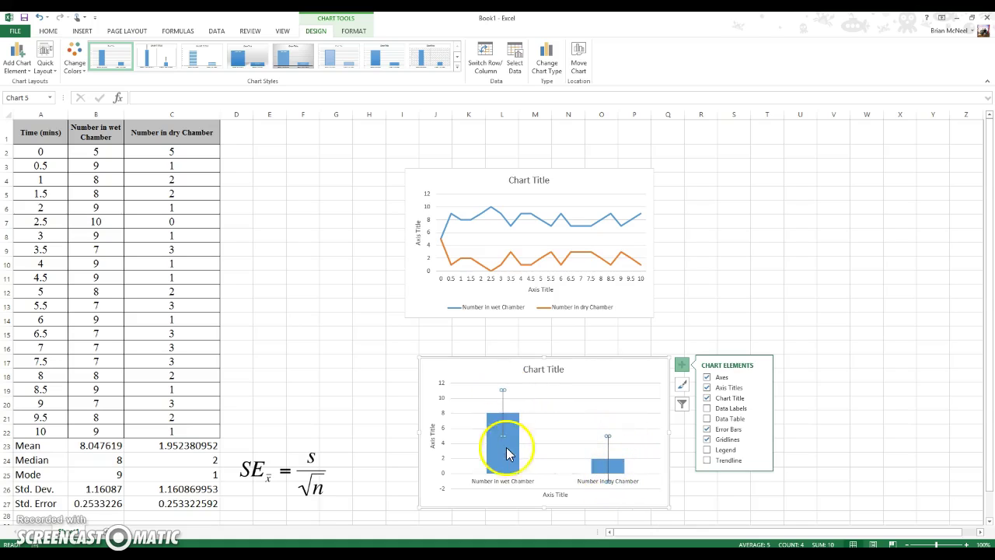
pyautogui.rightClick(502, 402)
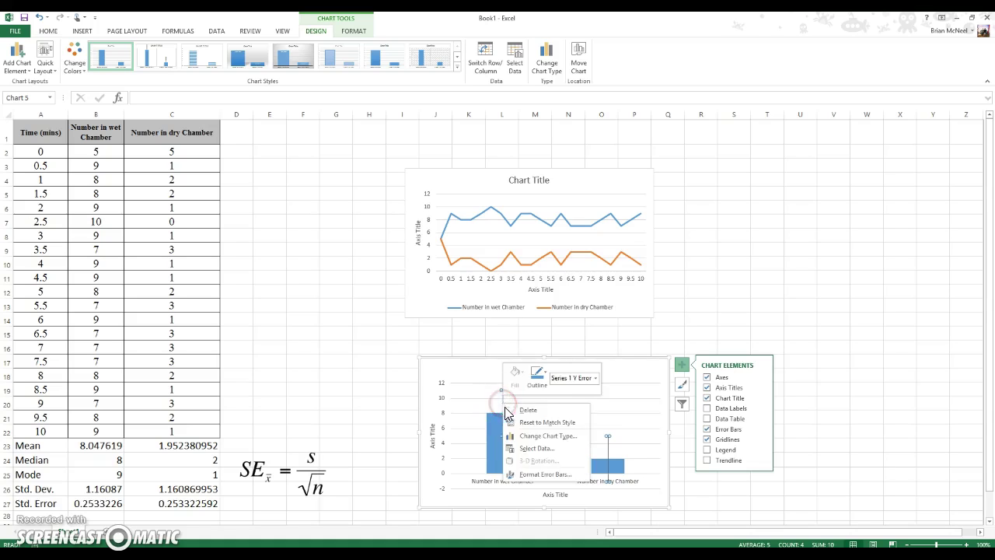
pyautogui.click(534, 479)
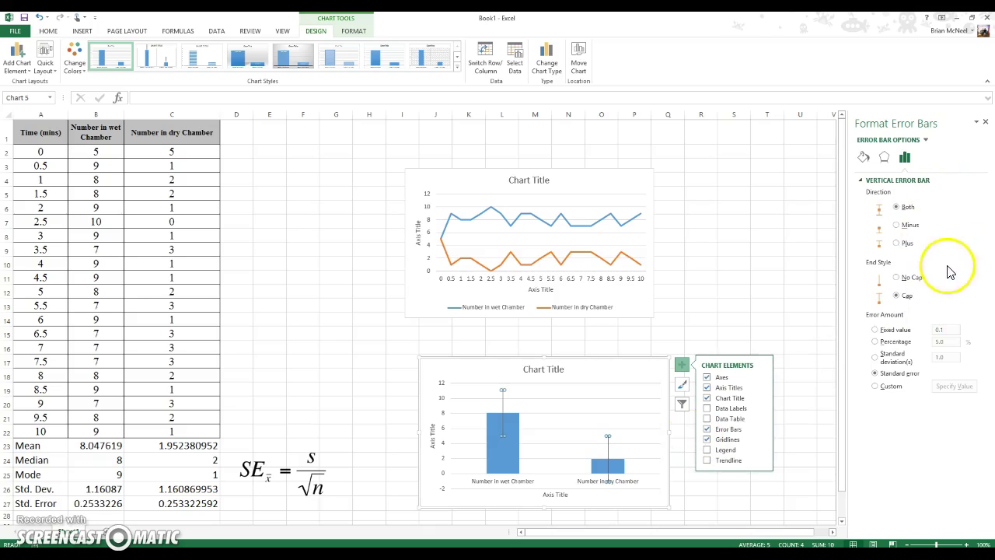
pyautogui.click(875, 386)
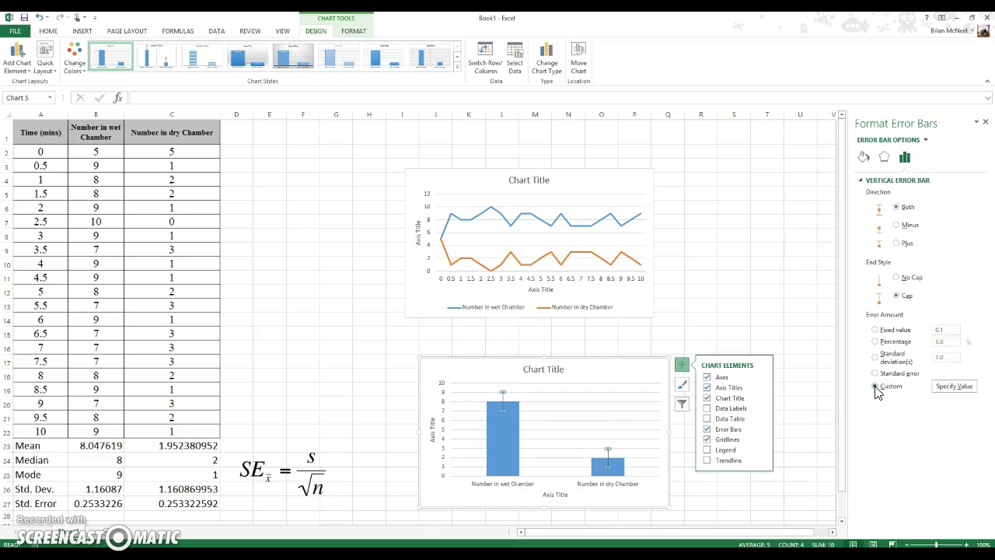
pyautogui.click(953, 386)
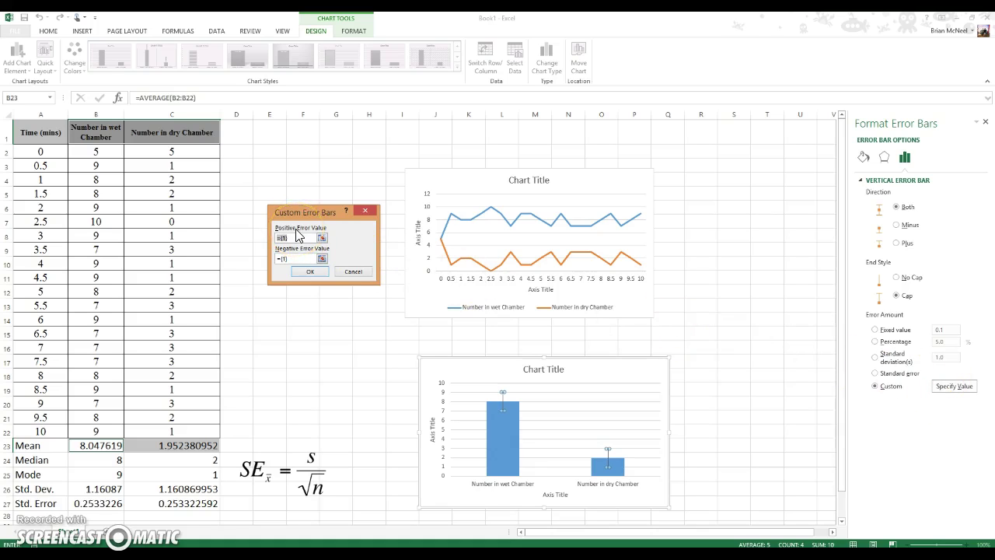
pyautogui.click(302, 257)
pyautogui.click(324, 238)
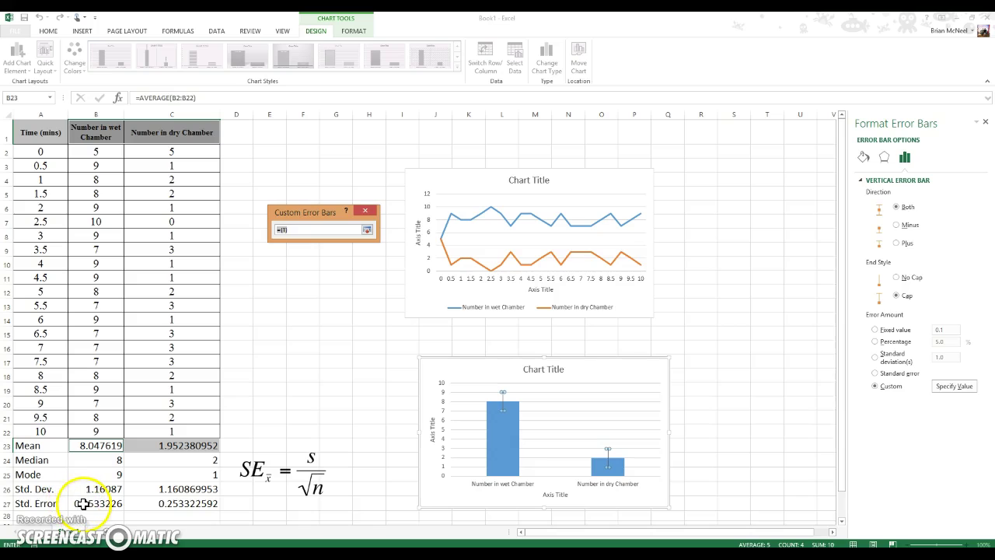
pyautogui.moveTo(82, 504); pyautogui.dragTo(158, 503)
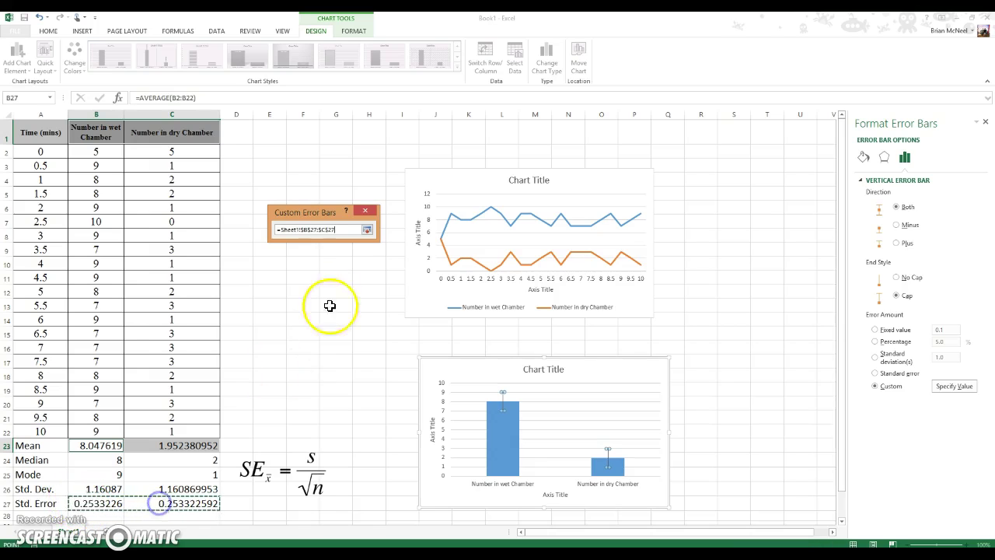
pyautogui.click(367, 230)
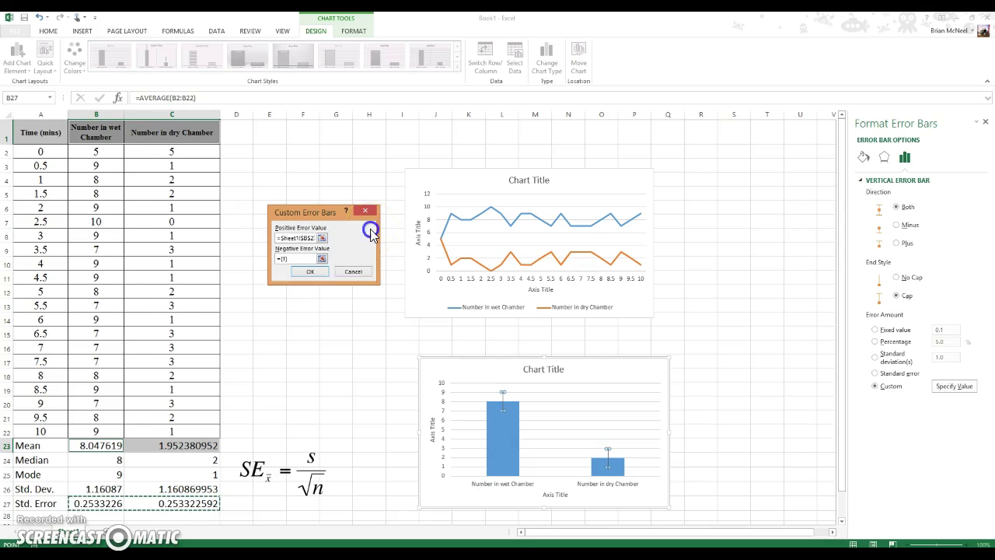
# Step: Use the standard errors in B27:C27 as the negative error value too, and apply the custom error bars
pyautogui.click(323, 262)
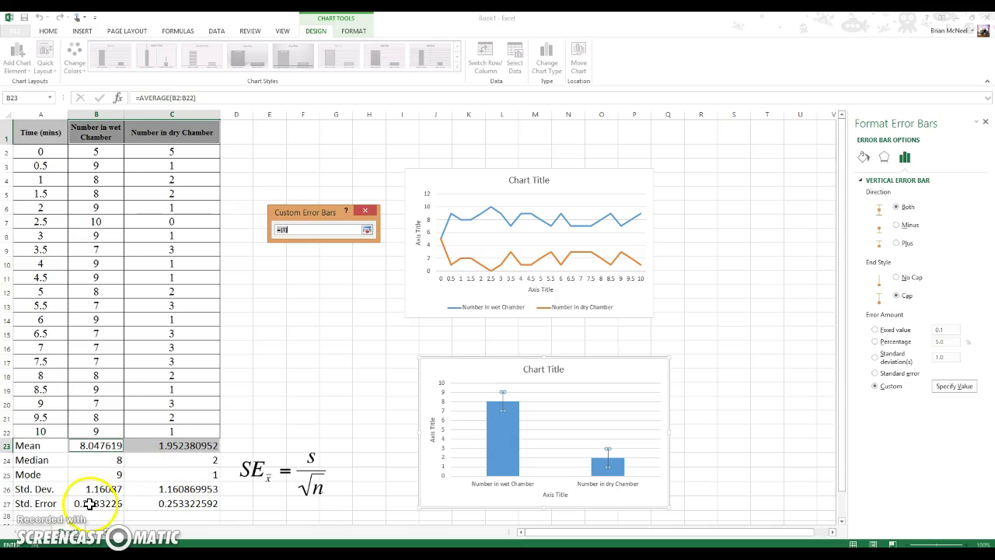
pyautogui.moveTo(90, 504); pyautogui.dragTo(174, 503)
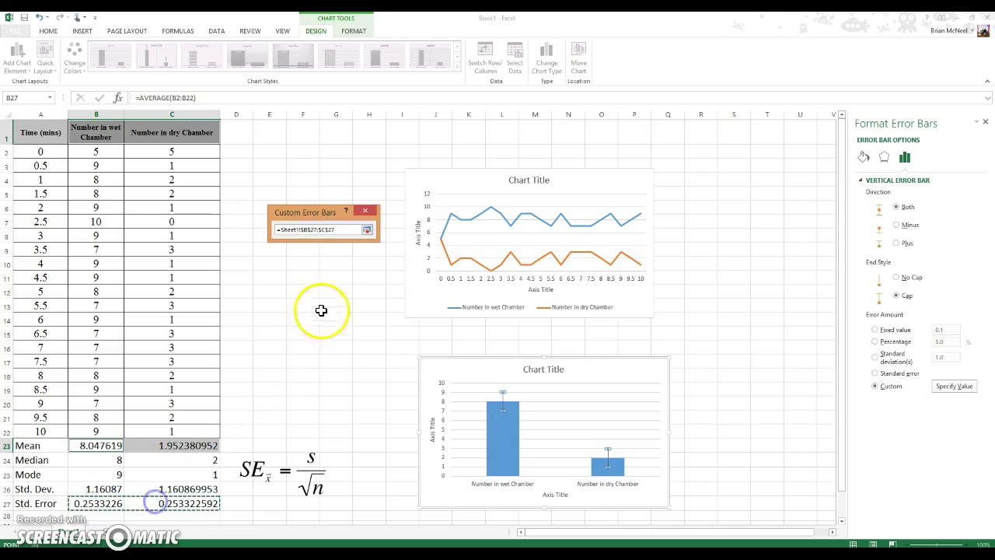
pyautogui.click(366, 230)
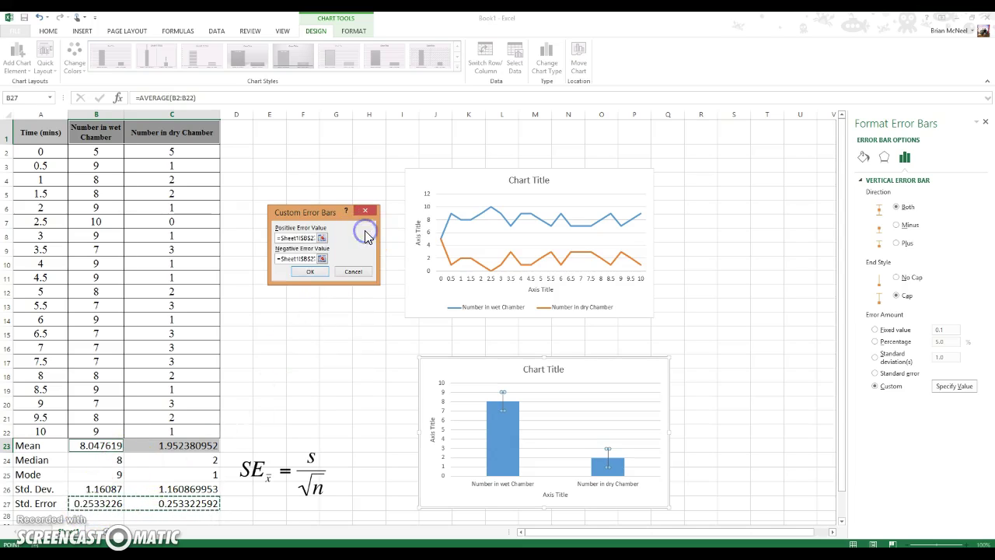
pyautogui.click(320, 273)
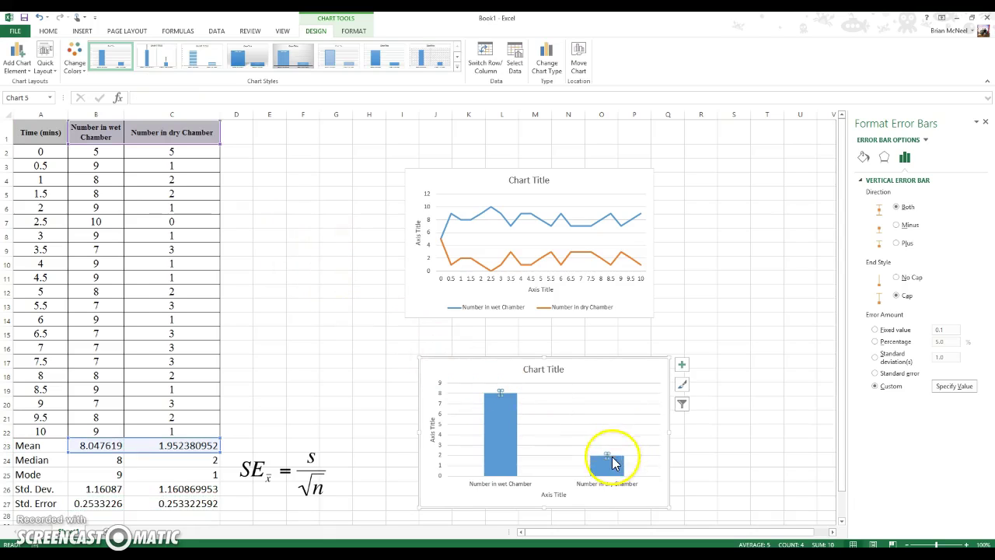
pyautogui.click(598, 428)
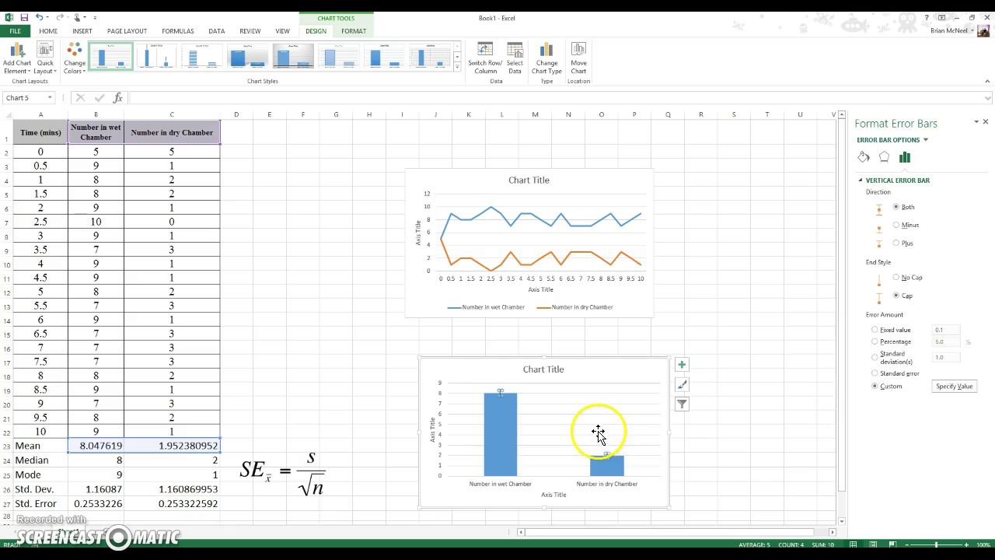
pyautogui.click(662, 503)
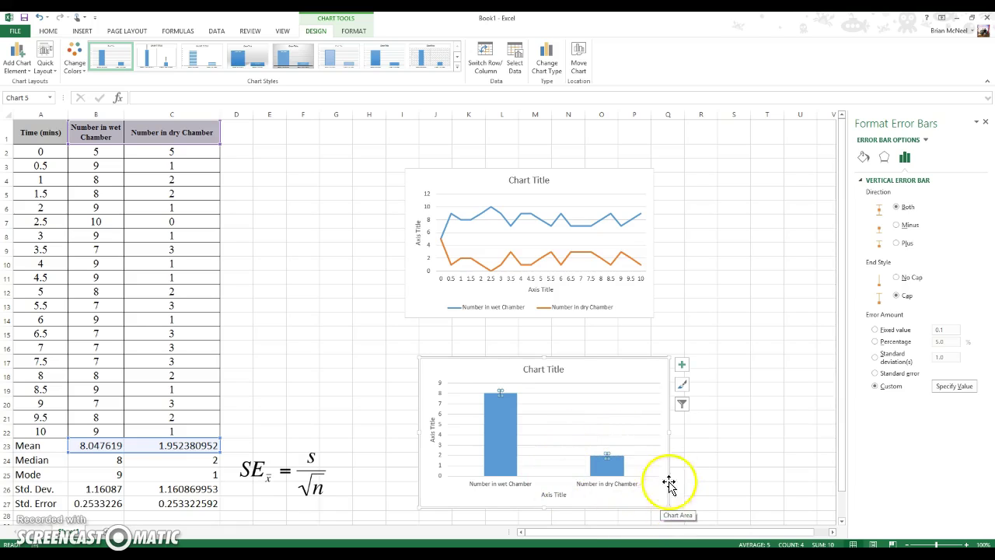
pyautogui.click(727, 331)
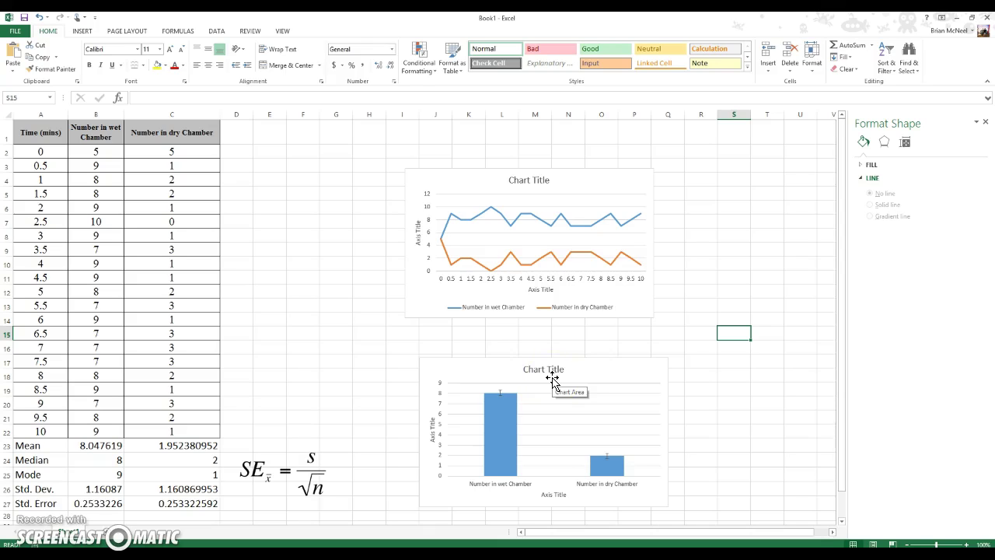
pyautogui.click(497, 386)
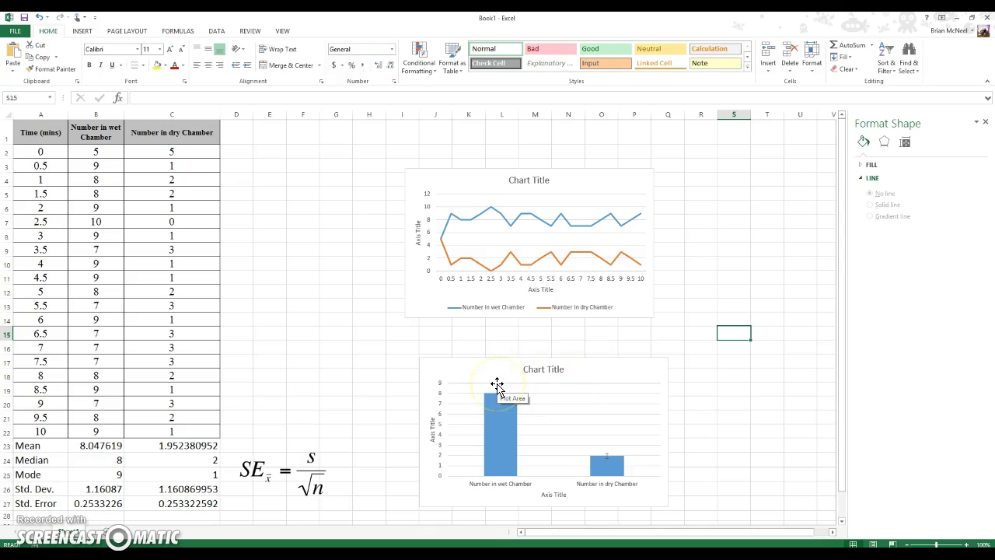